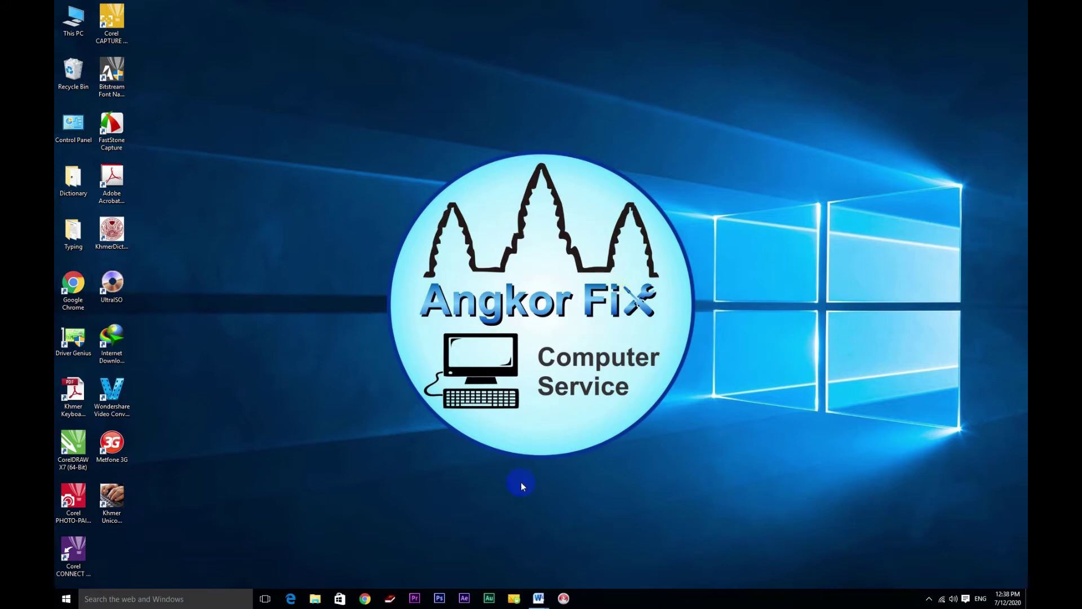
# Step: Switch to the Document3 Word window from the taskbar
pyautogui.click(540, 598)
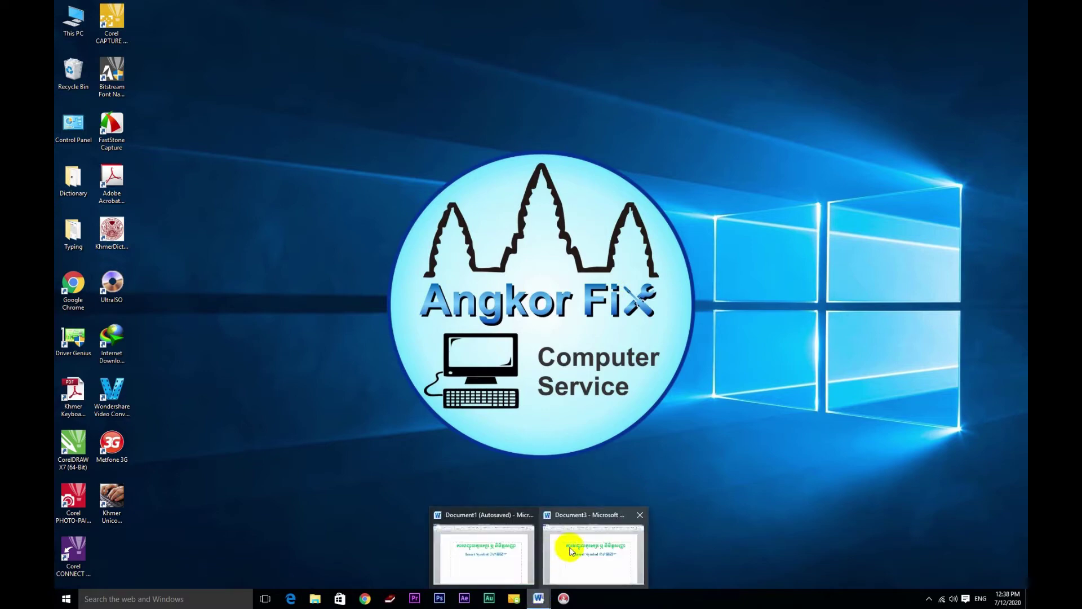
pyautogui.click(566, 546)
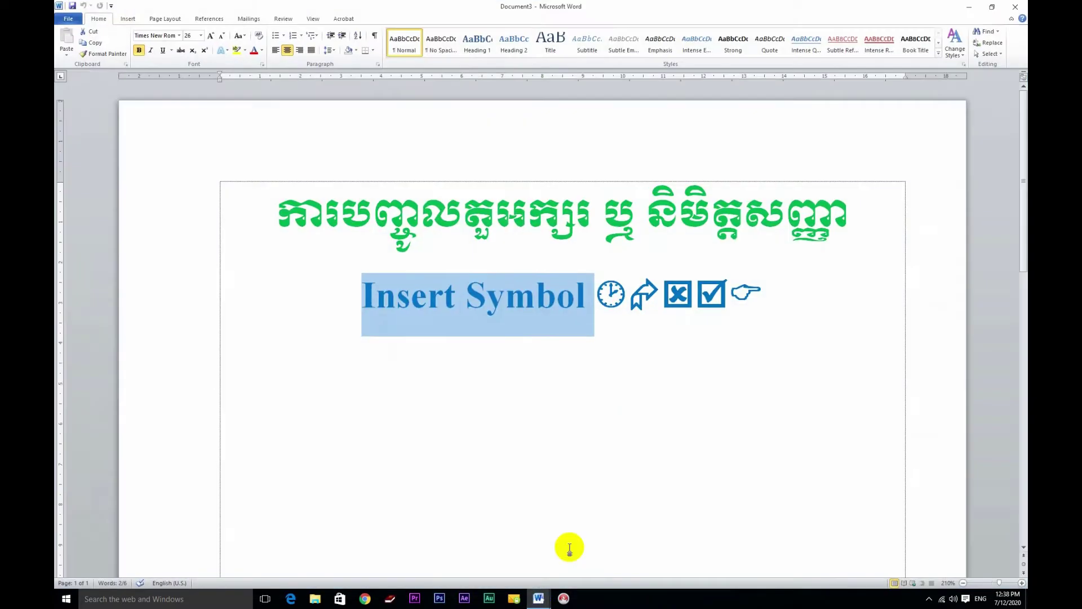
pyautogui.click(506, 277)
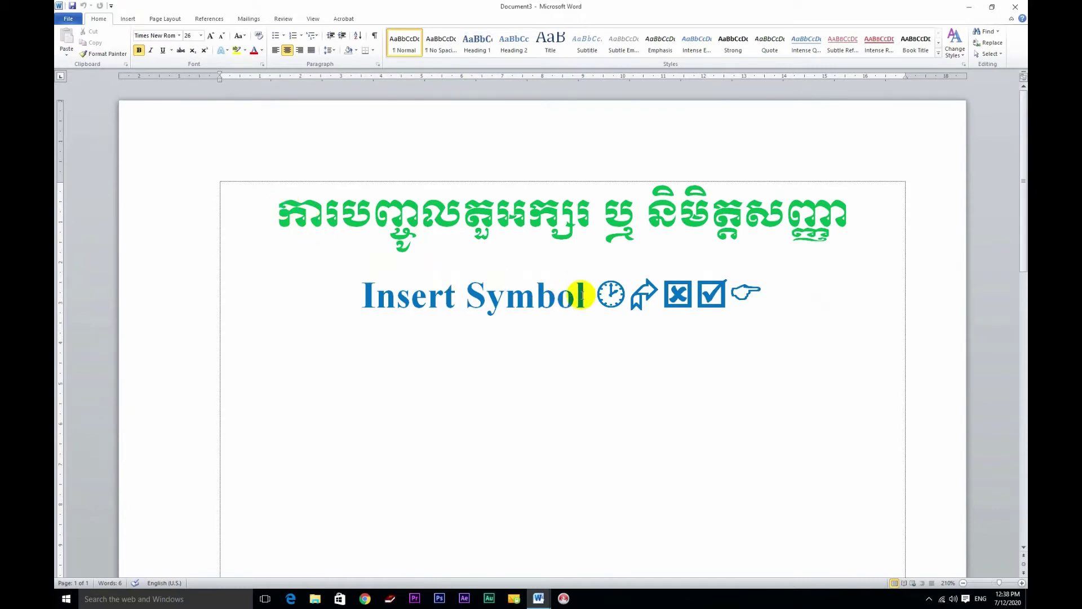
pyautogui.scroll(-3, 637, 299)
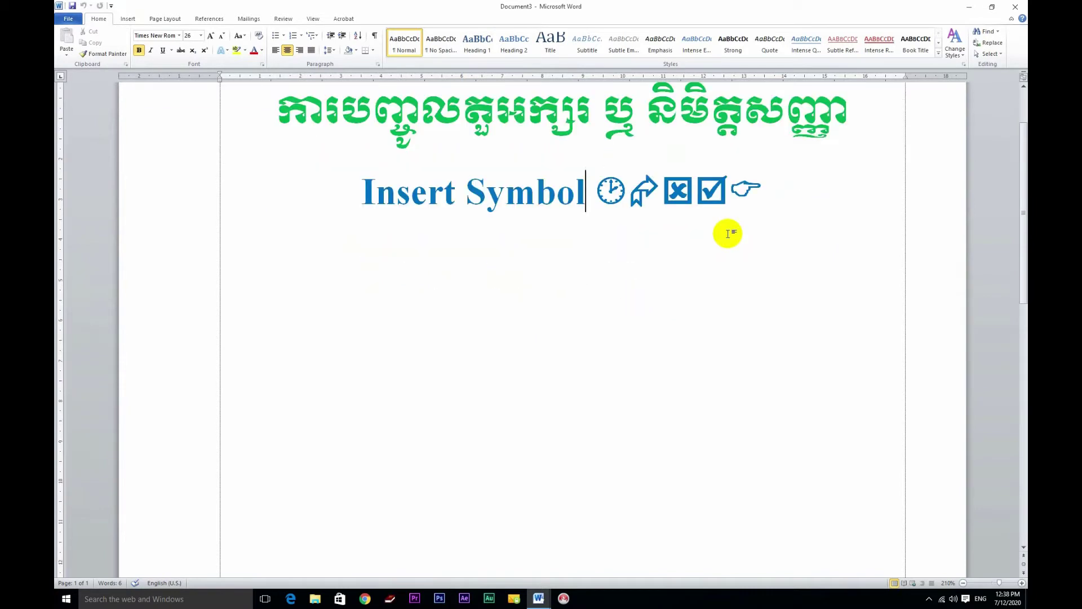
pyautogui.doubleClick(698, 260)
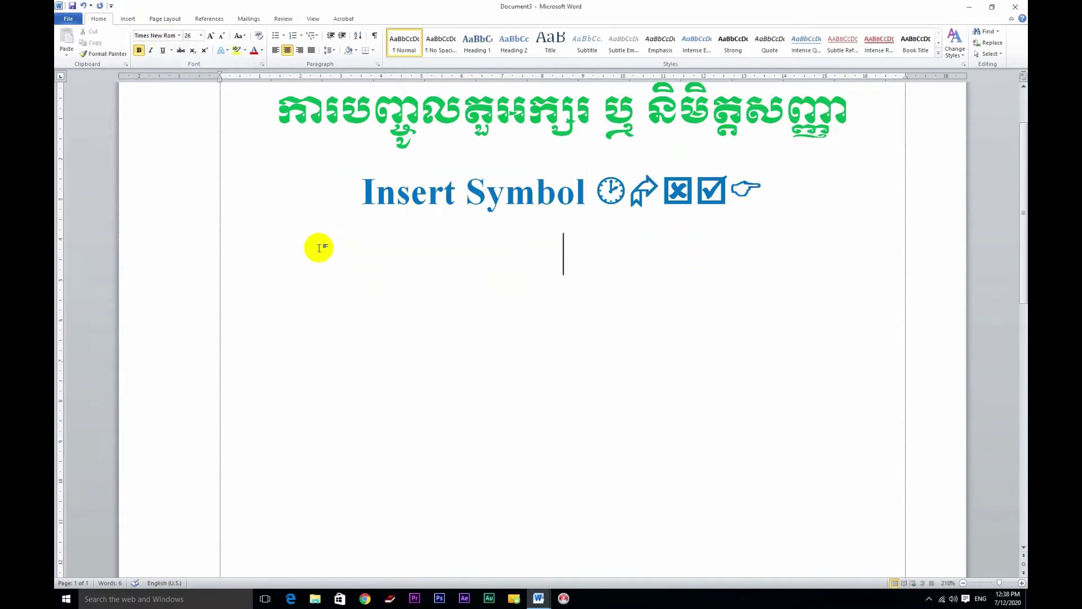
pyautogui.scroll(2, 317, 245)
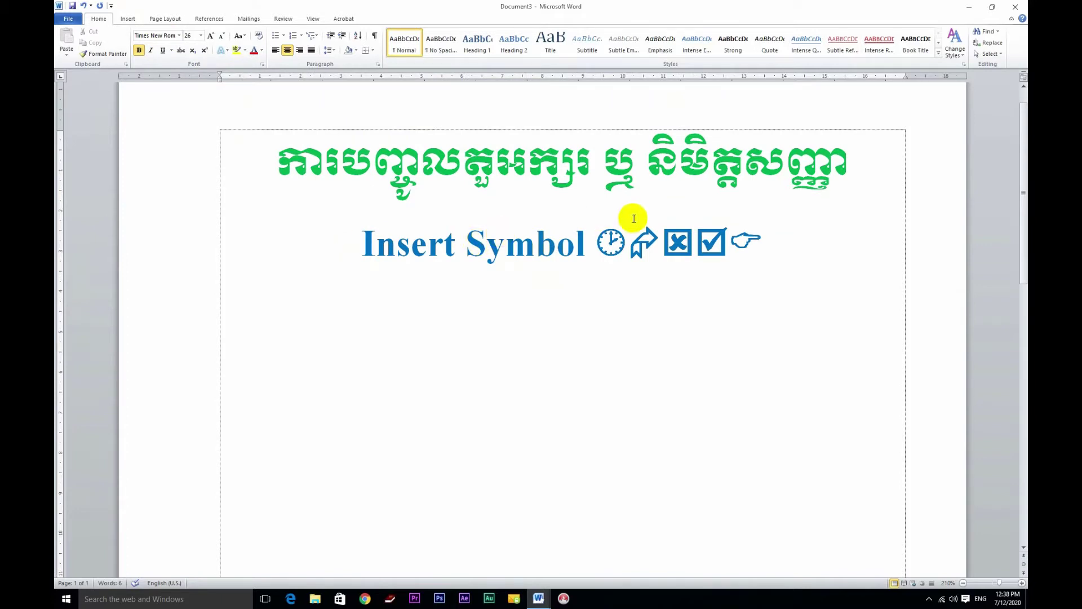
pyautogui.click(605, 237)
pyautogui.moveTo(605, 236); pyautogui.dragTo(642, 239)
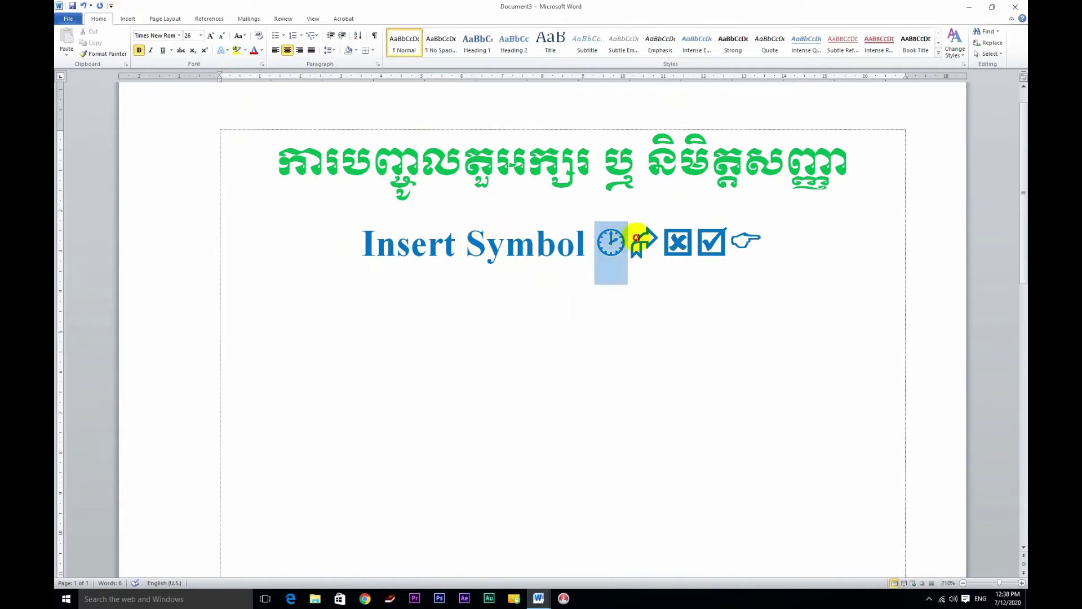
pyautogui.click(657, 246)
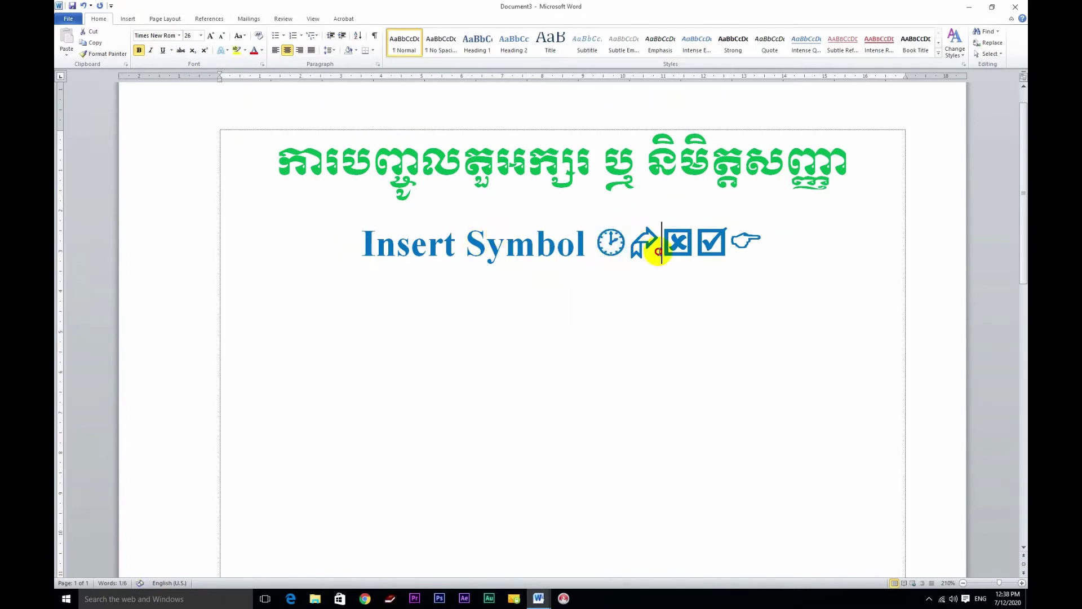
pyautogui.click(739, 244)
pyautogui.click(470, 296)
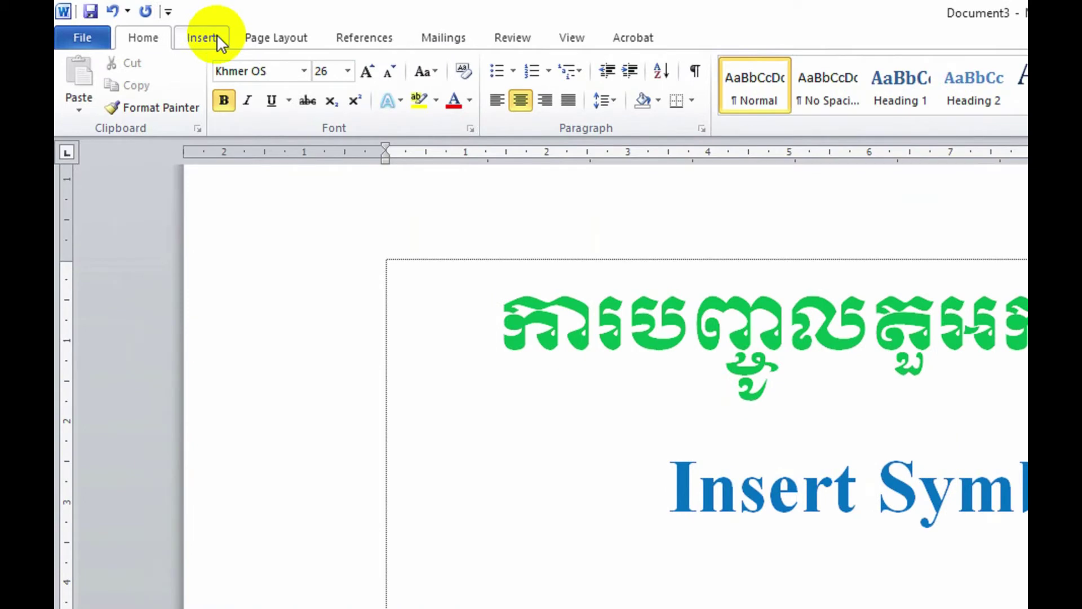
# Step: Open the Symbol dialog from Insert > Symbol > More Symbols over Document3
pyautogui.click(216, 37)
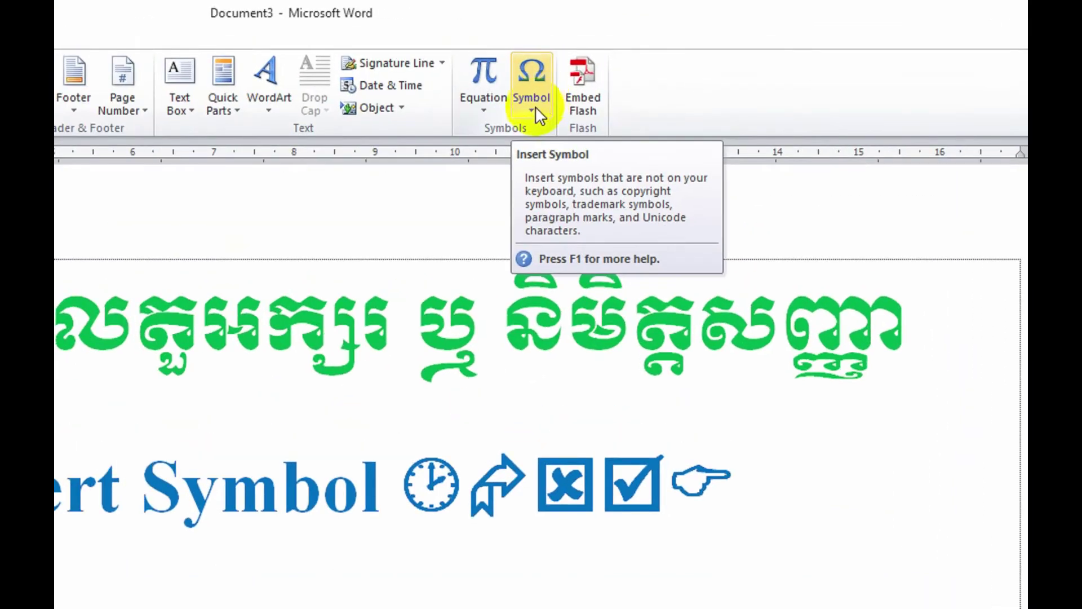
pyautogui.click(535, 110)
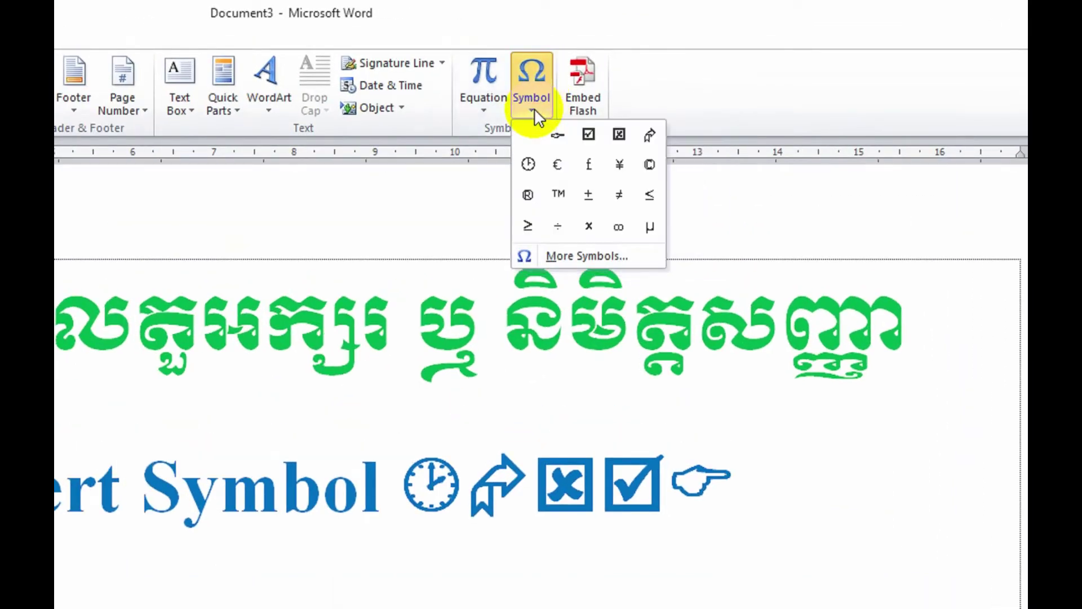
pyautogui.click(593, 254)
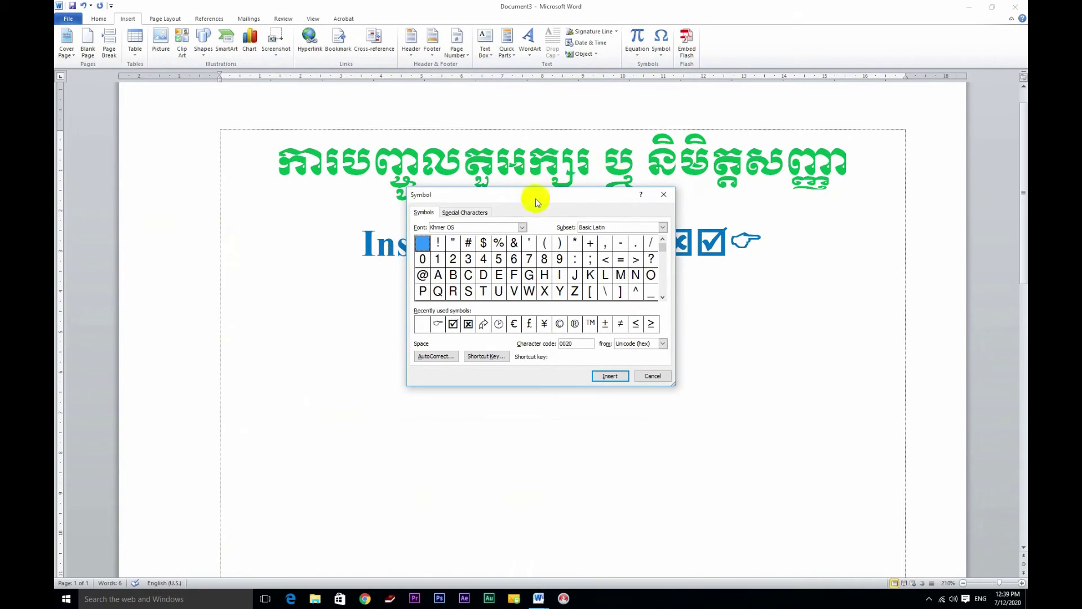
# Step: Move the Symbol dialog below the symbol line and set its font to Wide Latin
pyautogui.moveTo(537, 197); pyautogui.dragTo(531, 270)
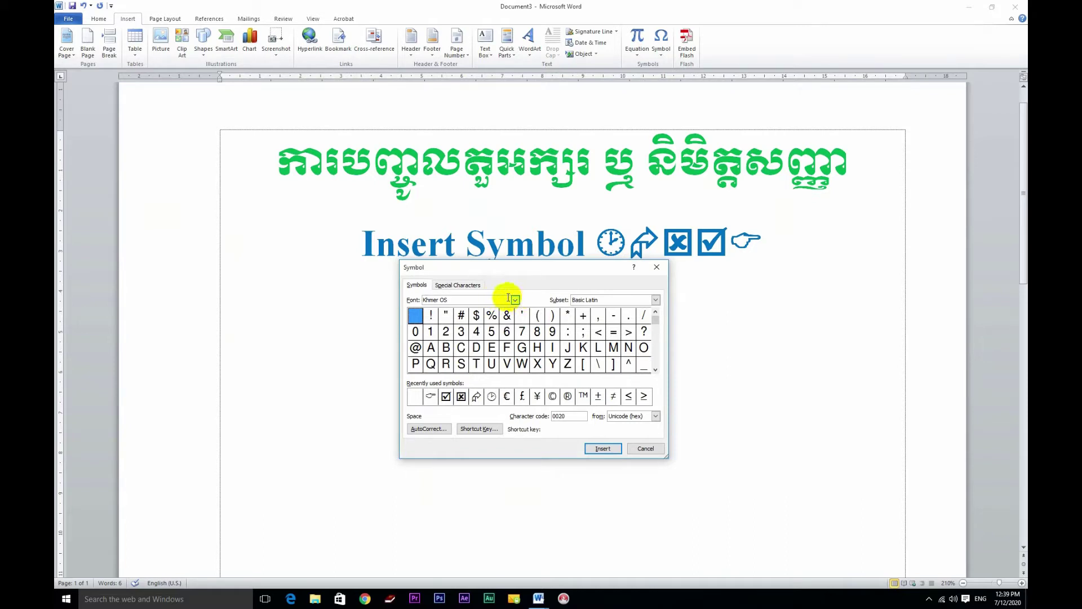
pyautogui.click(515, 299)
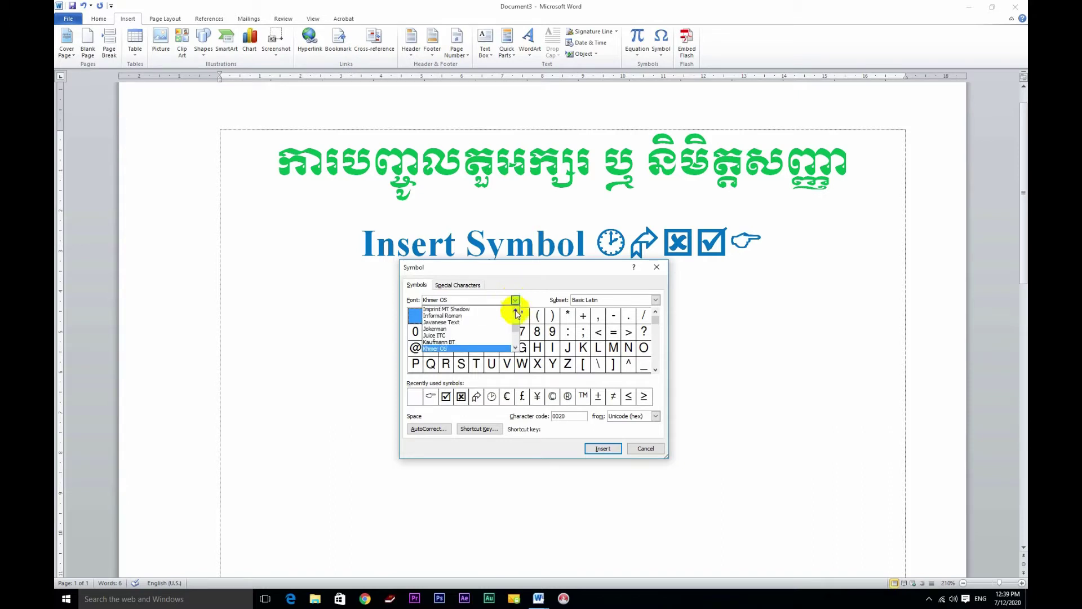
pyautogui.moveTo(516, 330); pyautogui.dragTo(517, 317)
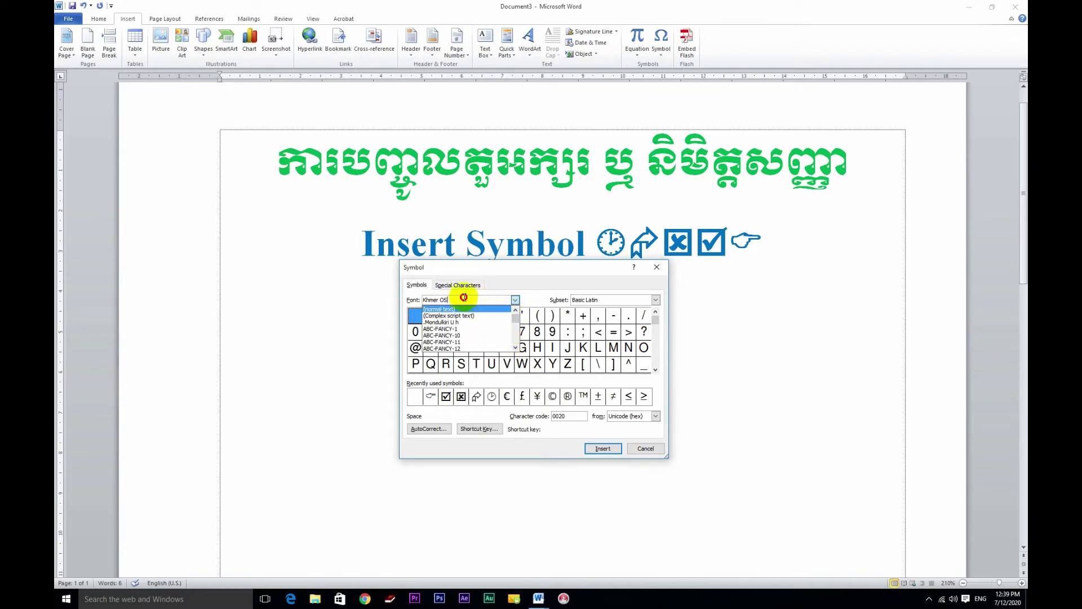
pyautogui.click(408, 301)
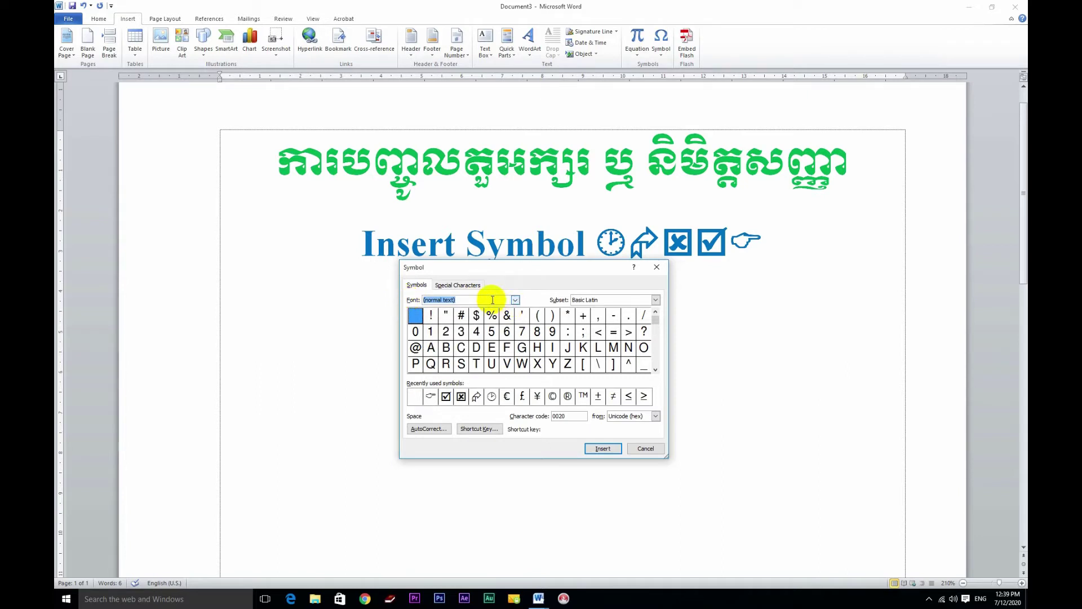
pyautogui.write('wi')
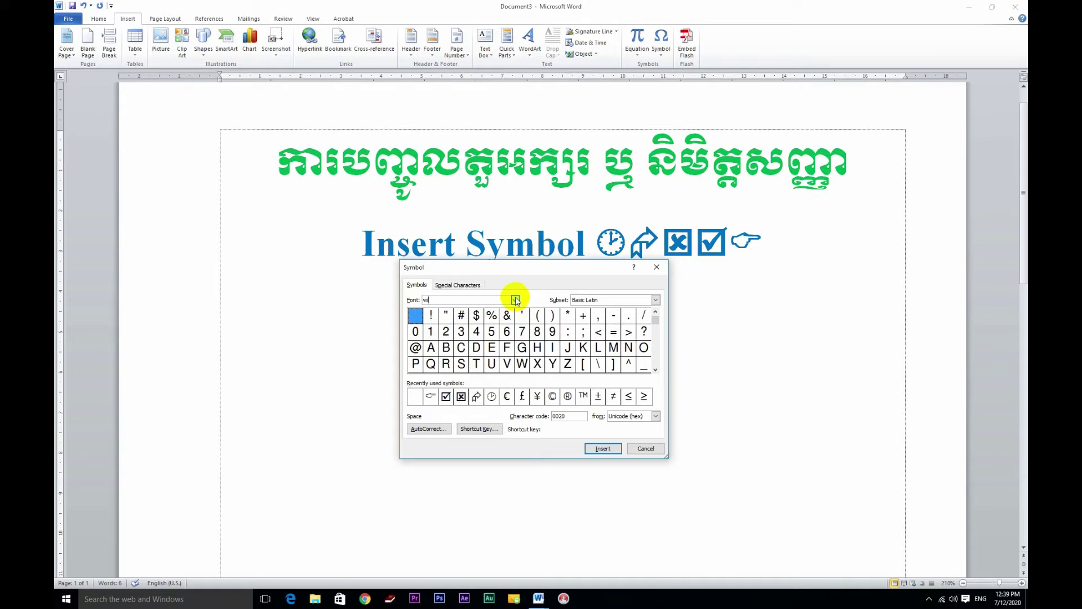
pyautogui.press('Return')
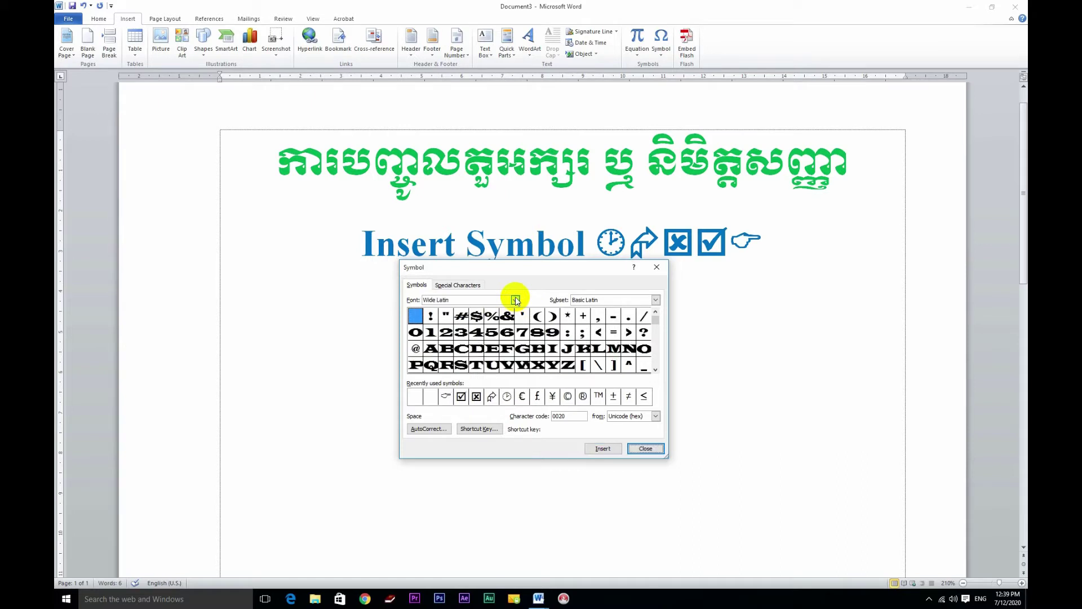
pyautogui.click(516, 301)
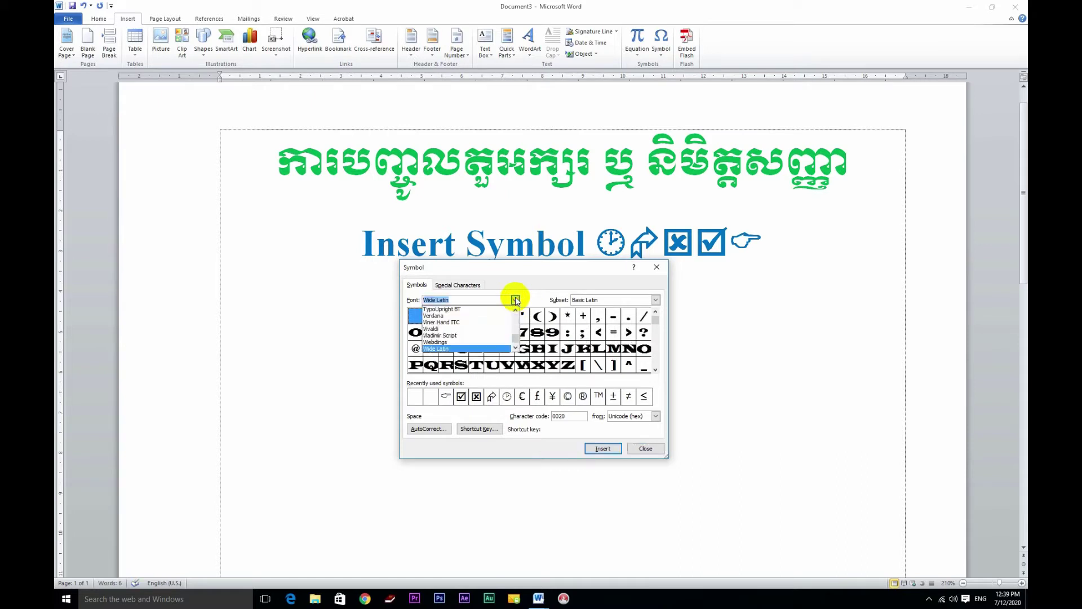
pyautogui.click(516, 348)
pyautogui.click(515, 347)
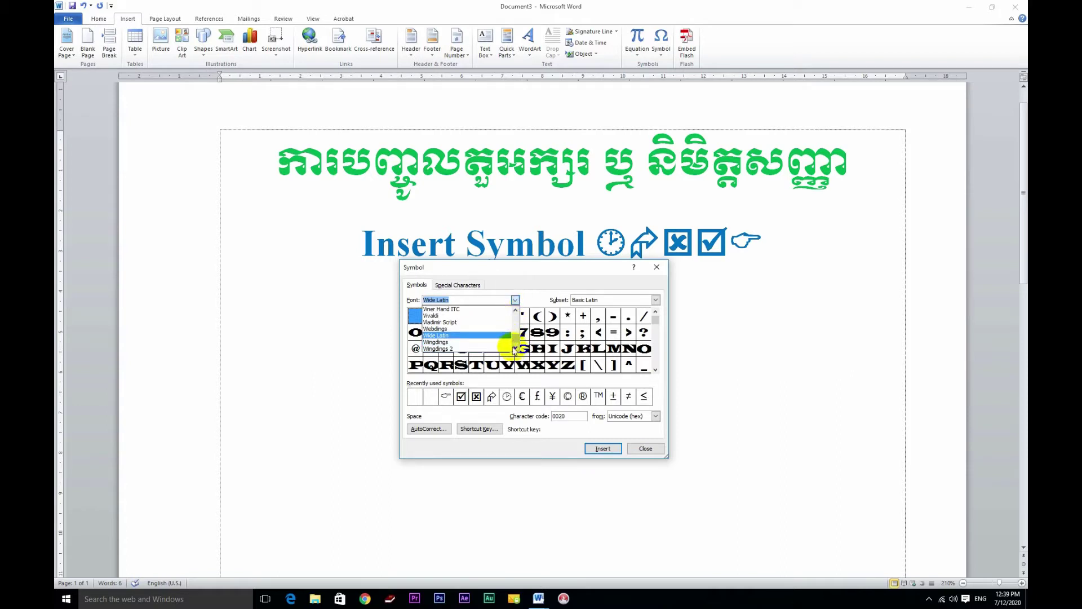
# Step: Switch the Symbol dialog font to Wingdings and scroll through its characters
pyautogui.click(490, 343)
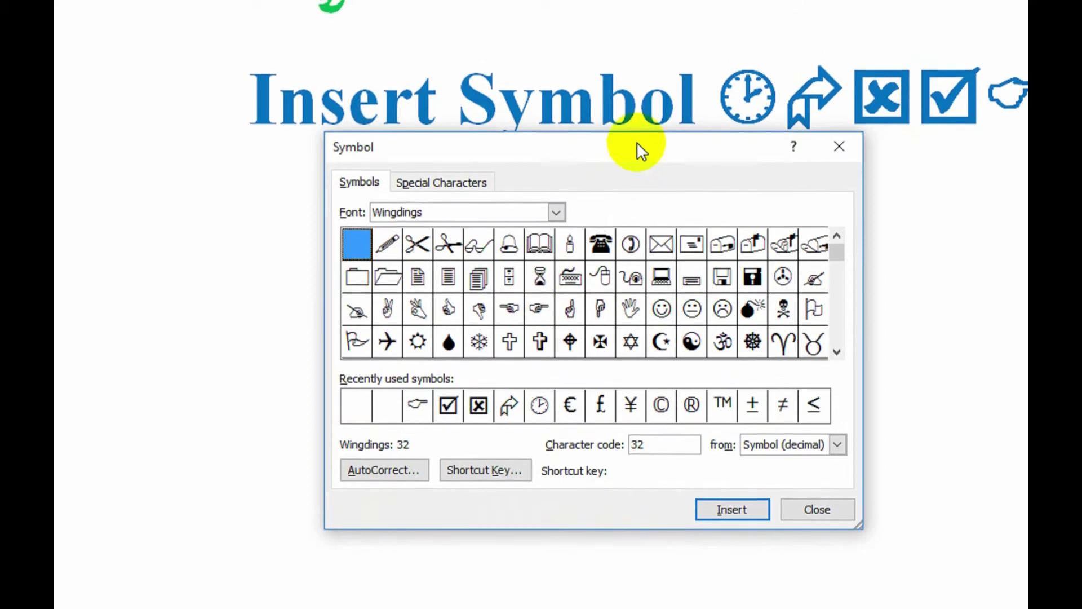
pyautogui.moveTo(638, 149)
pyautogui.mouseDown()
pyautogui.moveTo(606, 153)
pyautogui.moveTo(587, 135)
pyautogui.mouseUp()
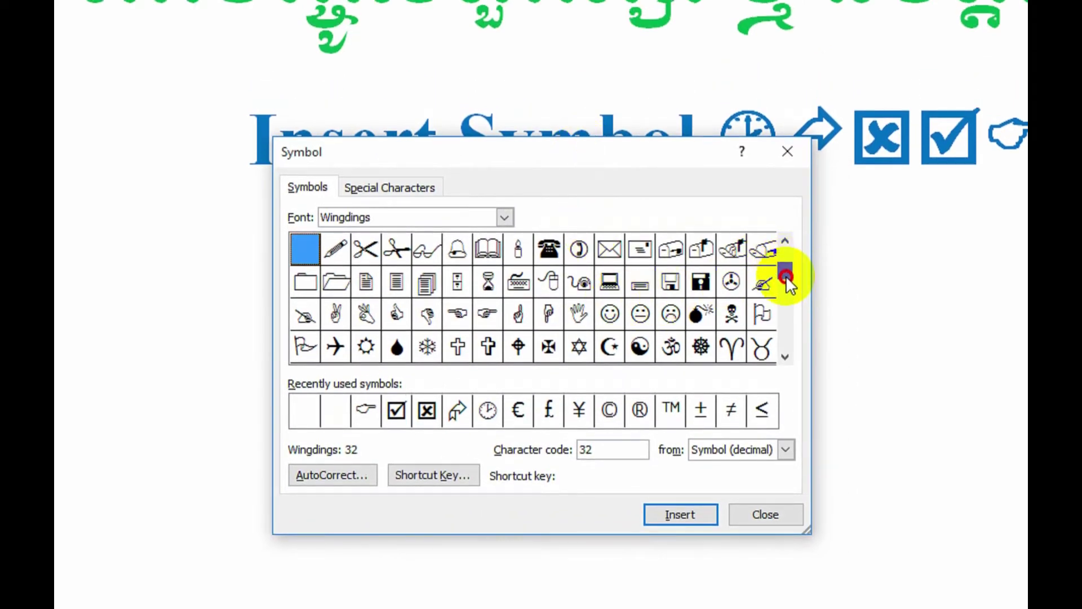
pyautogui.moveTo(786, 262); pyautogui.dragTo(783, 284)
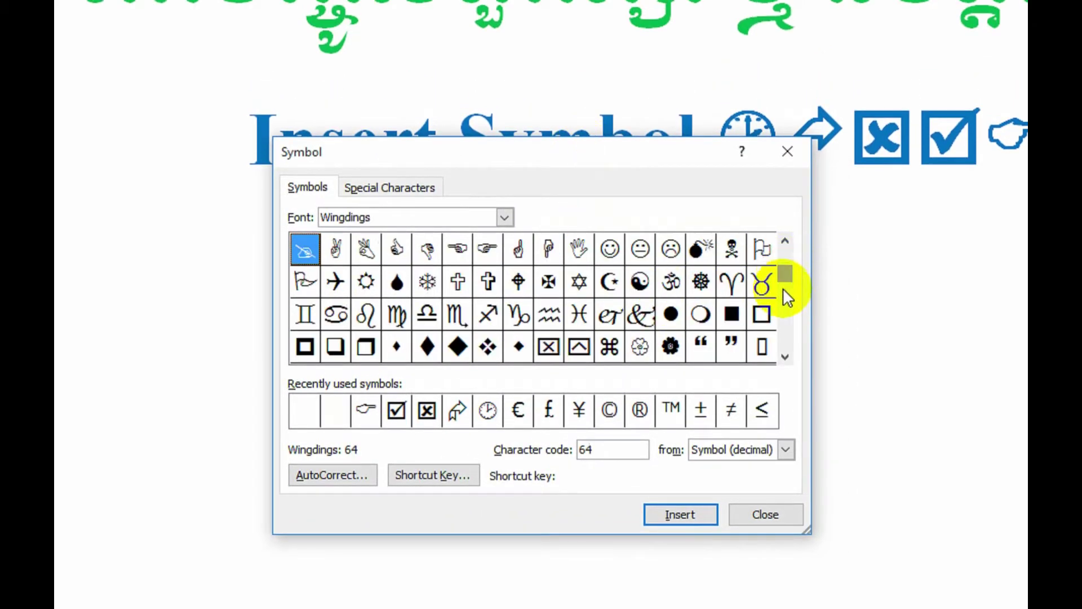
pyautogui.click(783, 357)
pyautogui.click(783, 357)
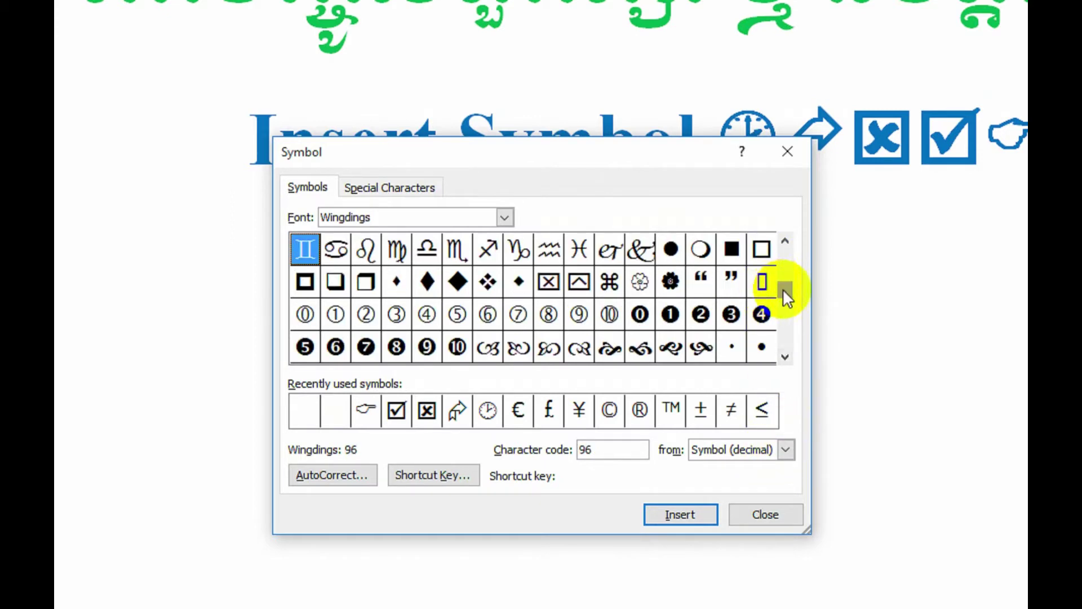
pyautogui.click(783, 357)
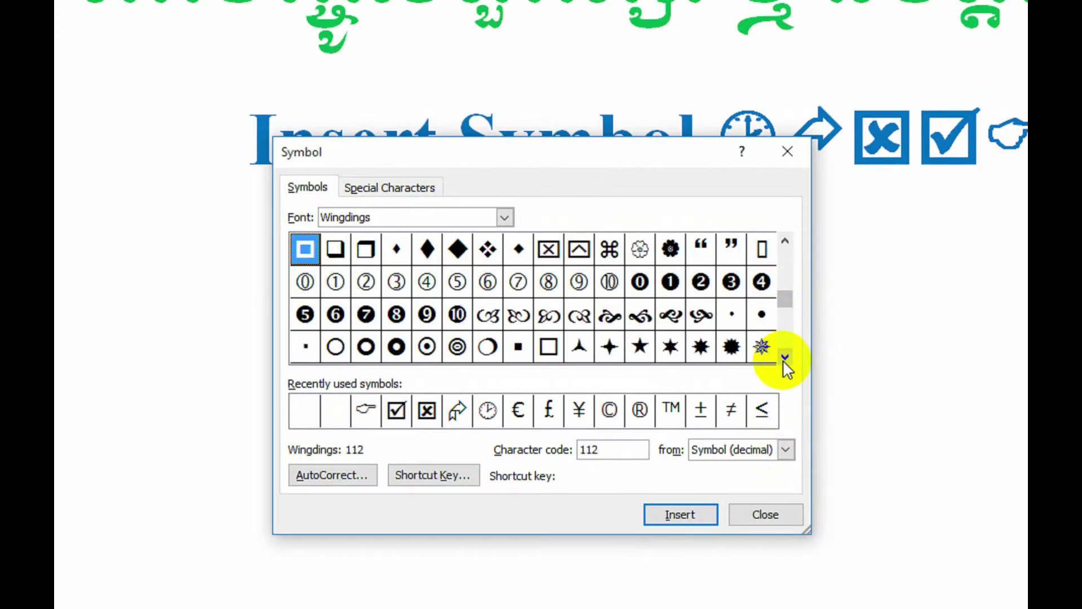
pyautogui.click(783, 356)
pyautogui.click(783, 357)
pyautogui.click(783, 357)
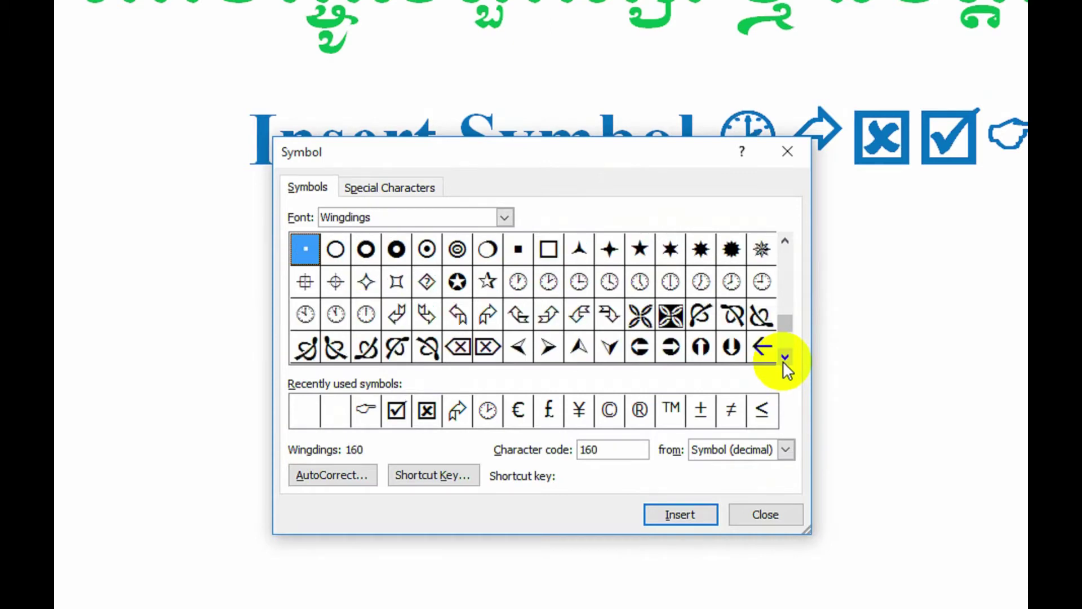
pyautogui.click(783, 357)
pyautogui.click(783, 357)
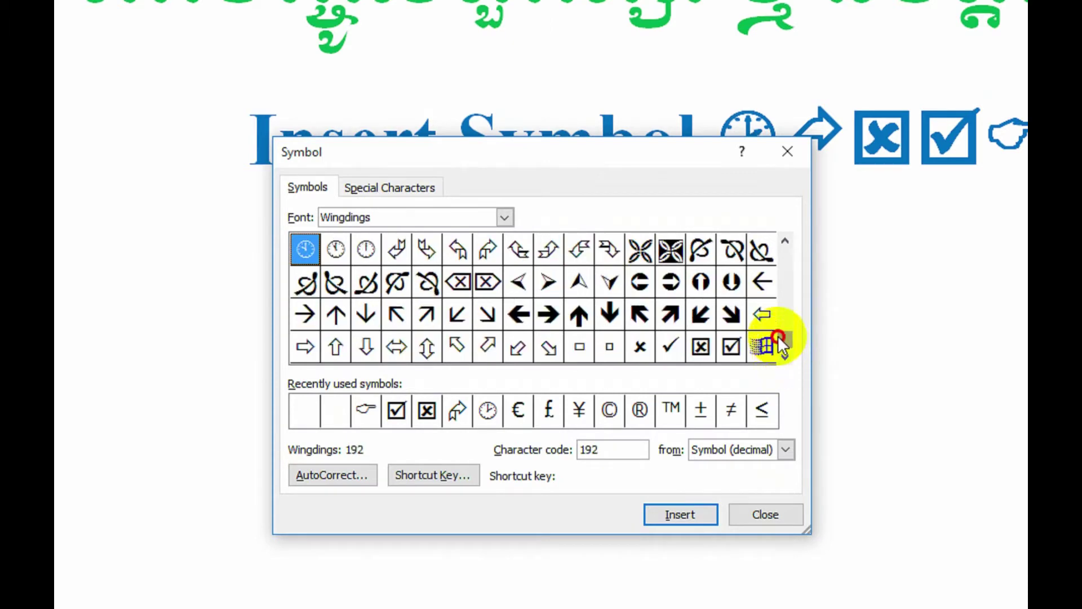
pyautogui.moveTo(780, 341); pyautogui.dragTo(783, 256)
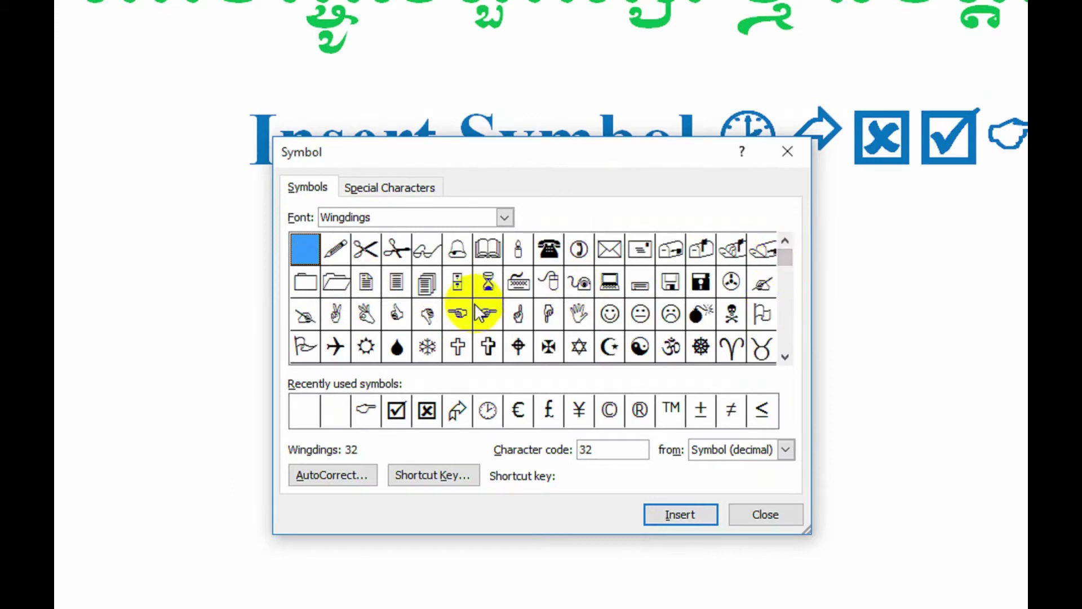
# Step: Insert the Wingdings OK-hand symbol (code 66) and close the dialog
pyautogui.click(364, 315)
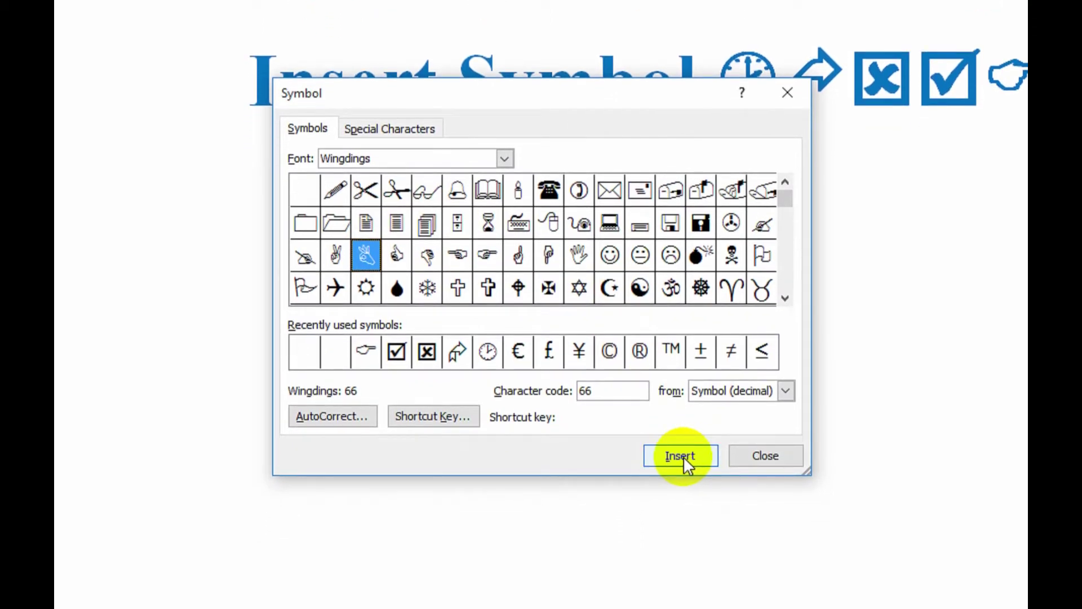
pyautogui.click(684, 455)
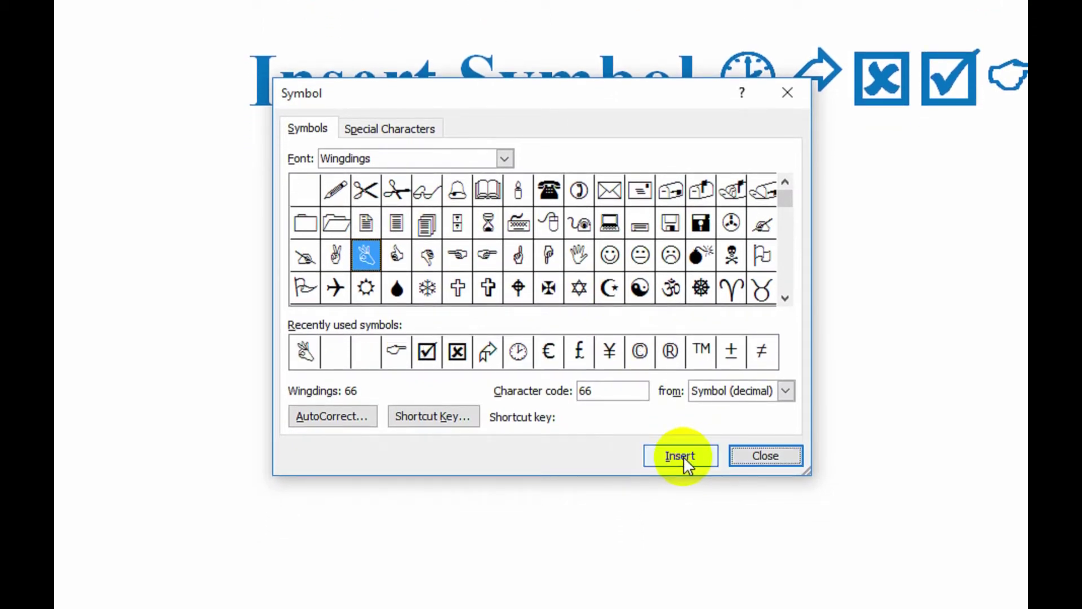
pyautogui.click(756, 454)
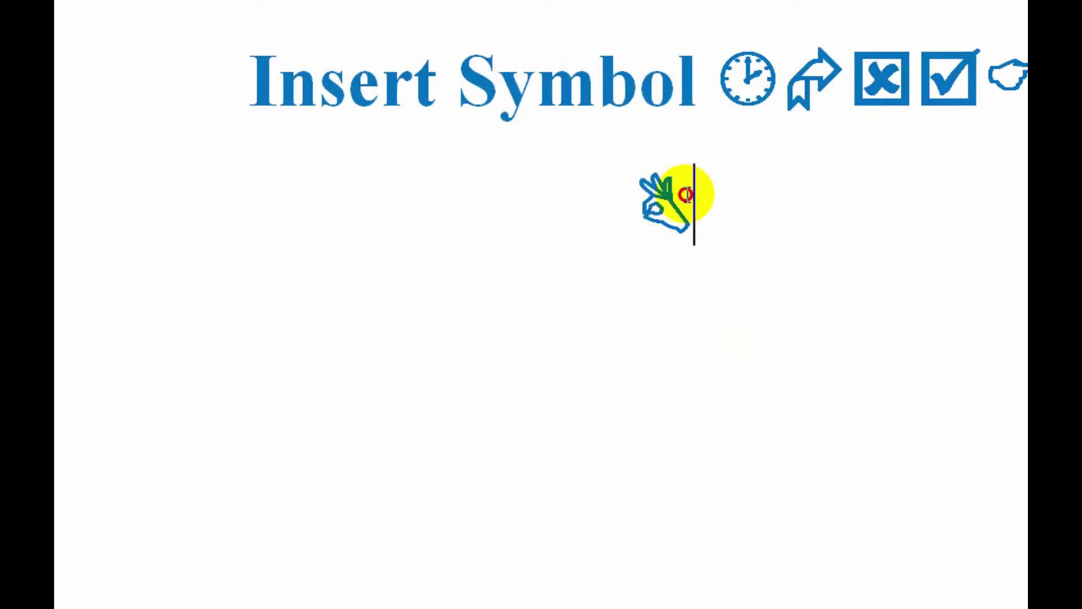
# Step: Resize the selected hand symbol to 80 pt with Grow Font and place the cursor after it
pyautogui.moveTo(687, 195); pyautogui.dragTo(606, 198)
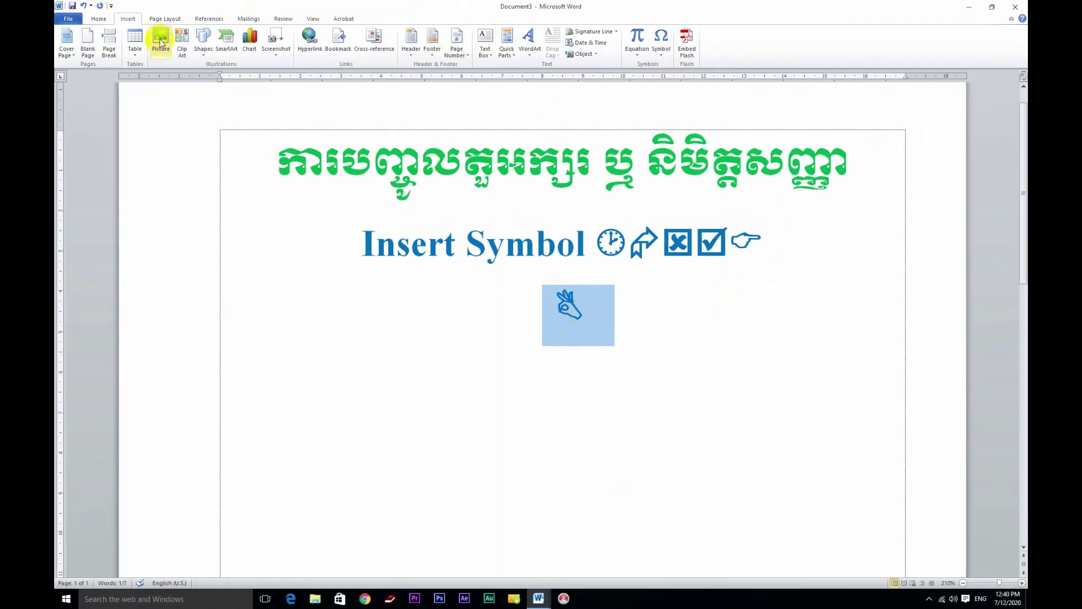
pyautogui.click(99, 19)
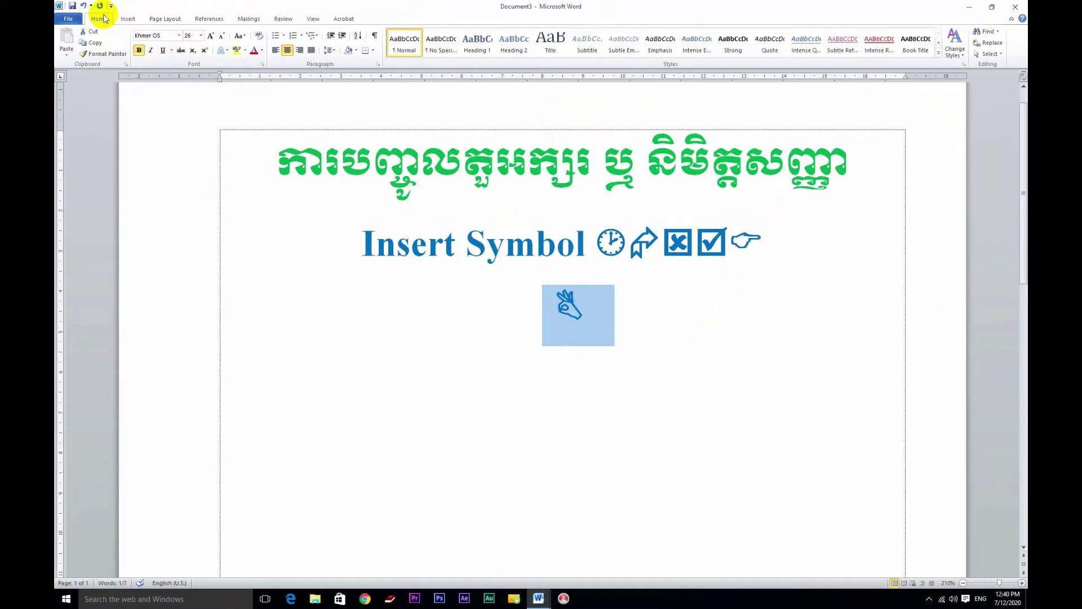
pyautogui.click(221, 37)
pyautogui.click(220, 37)
pyautogui.click(220, 36)
pyautogui.click(220, 36)
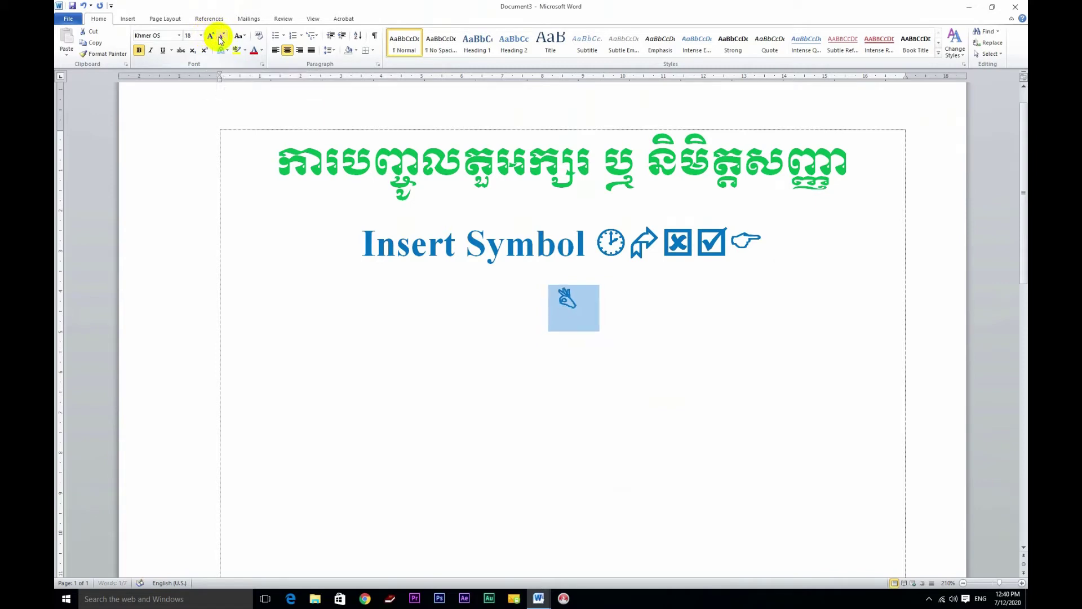
pyautogui.doubleClick(211, 37)
pyautogui.doubleClick(212, 36)
pyautogui.doubleClick(212, 36)
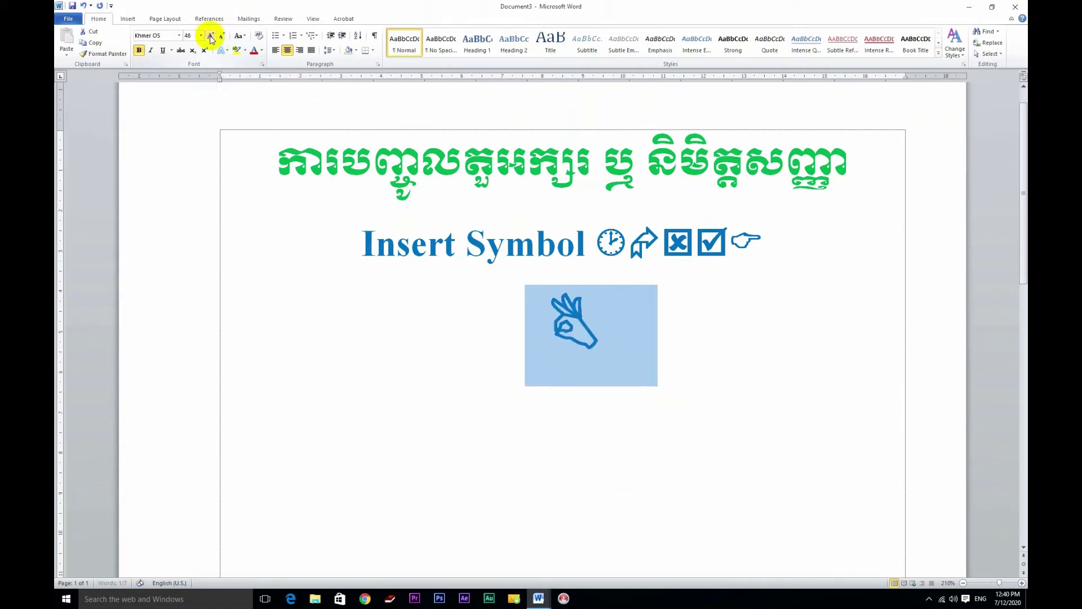
pyautogui.doubleClick(212, 37)
pyautogui.click(212, 37)
pyautogui.click(573, 349)
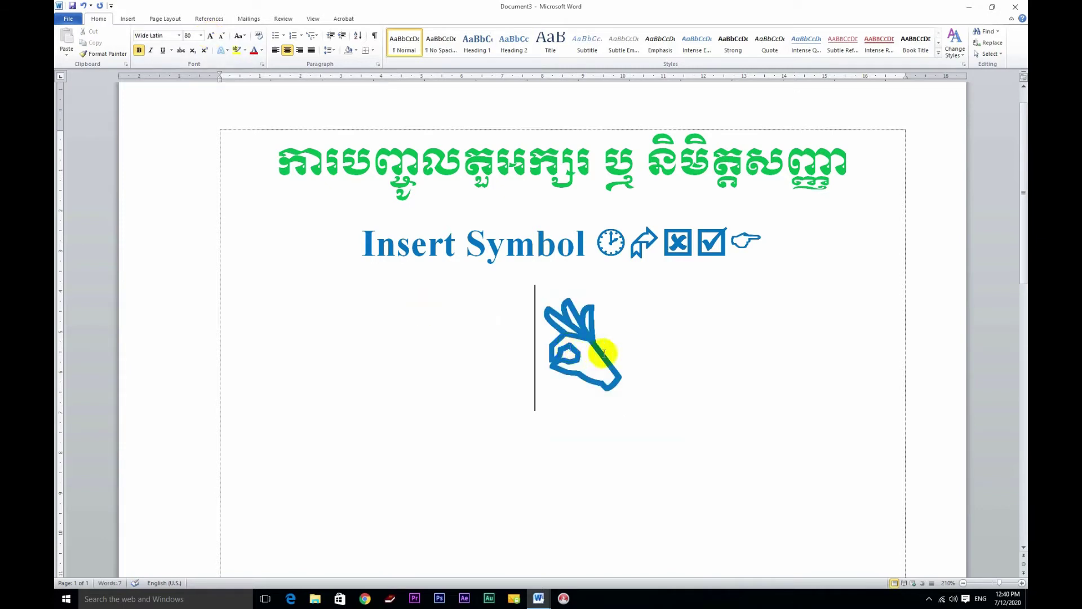
pyautogui.click(604, 354)
pyautogui.click(128, 19)
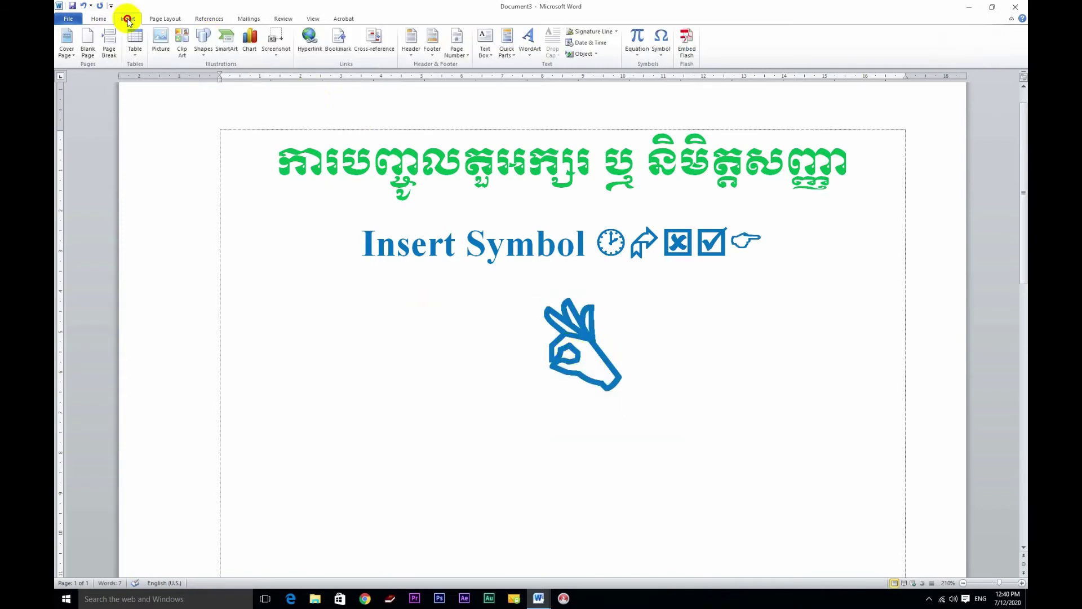
# Step: Insert the Wingdings open-book symbol (code 38) after the hand
pyautogui.click(660, 43)
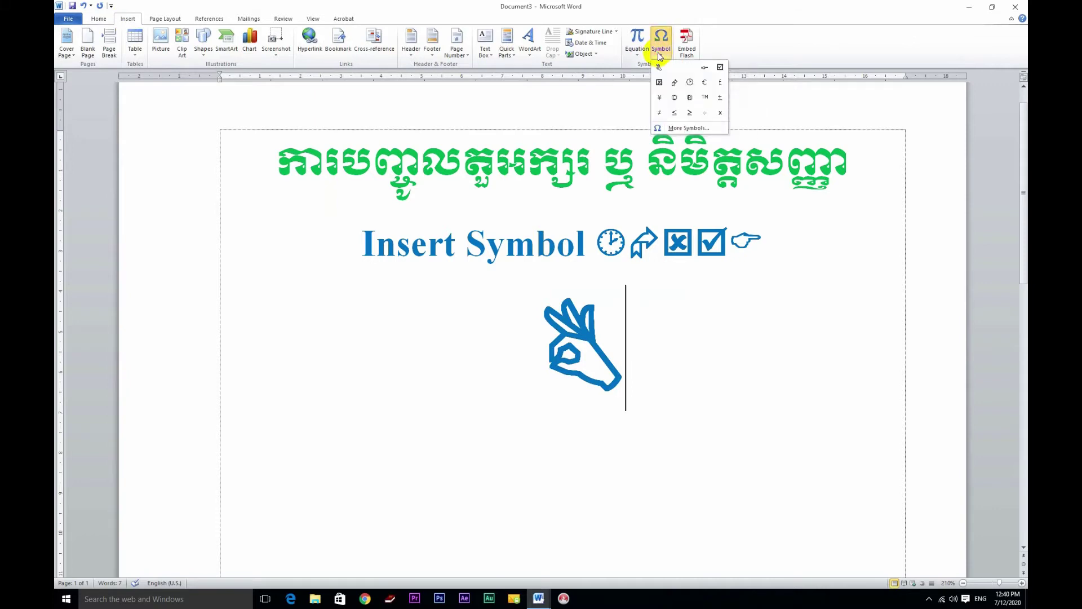
pyautogui.click(685, 129)
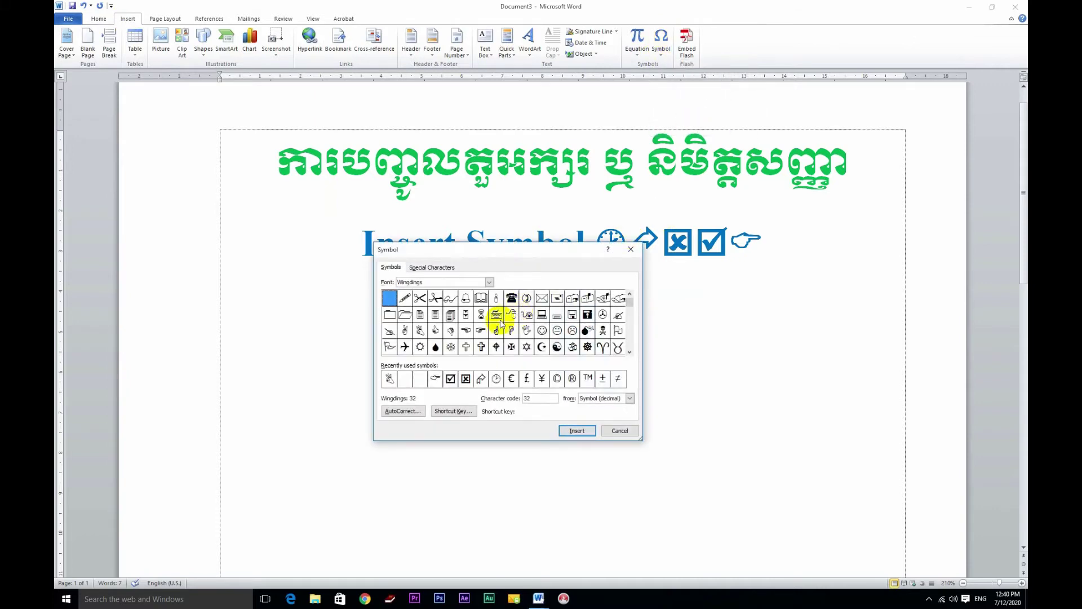
pyautogui.click(482, 298)
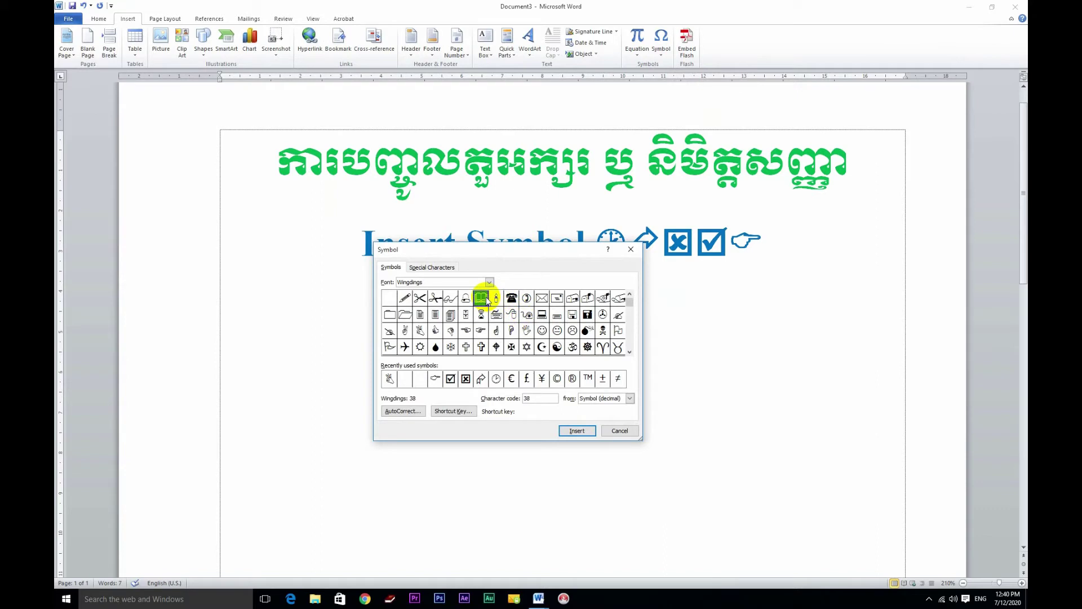
pyautogui.click(576, 430)
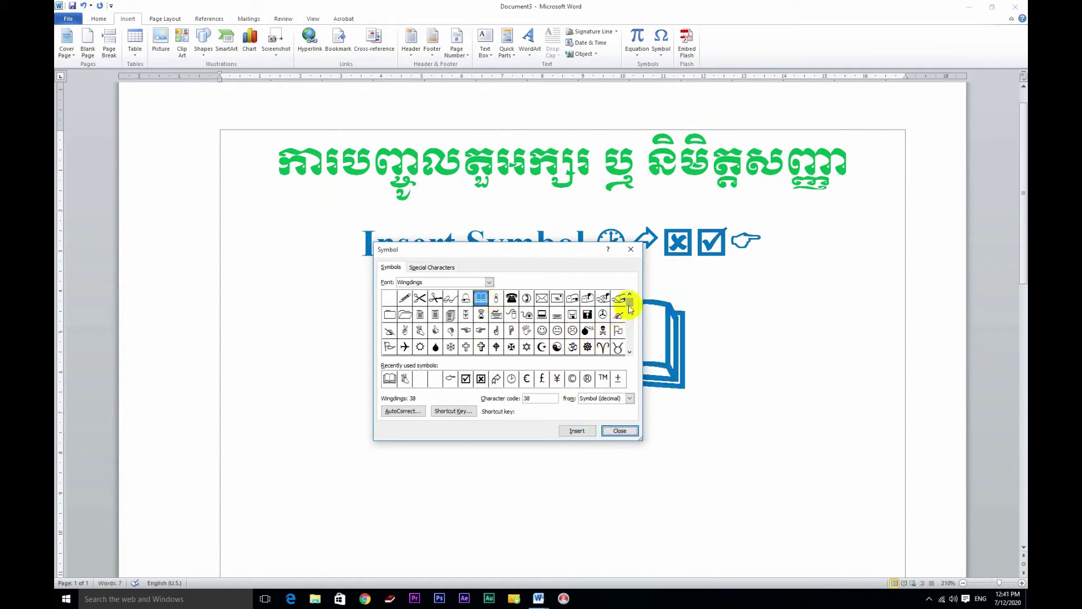
# Step: Add three Wingdings flourishes (code 151) and an outline star (code 182)
pyautogui.moveTo(629, 305); pyautogui.dragTo(629, 327)
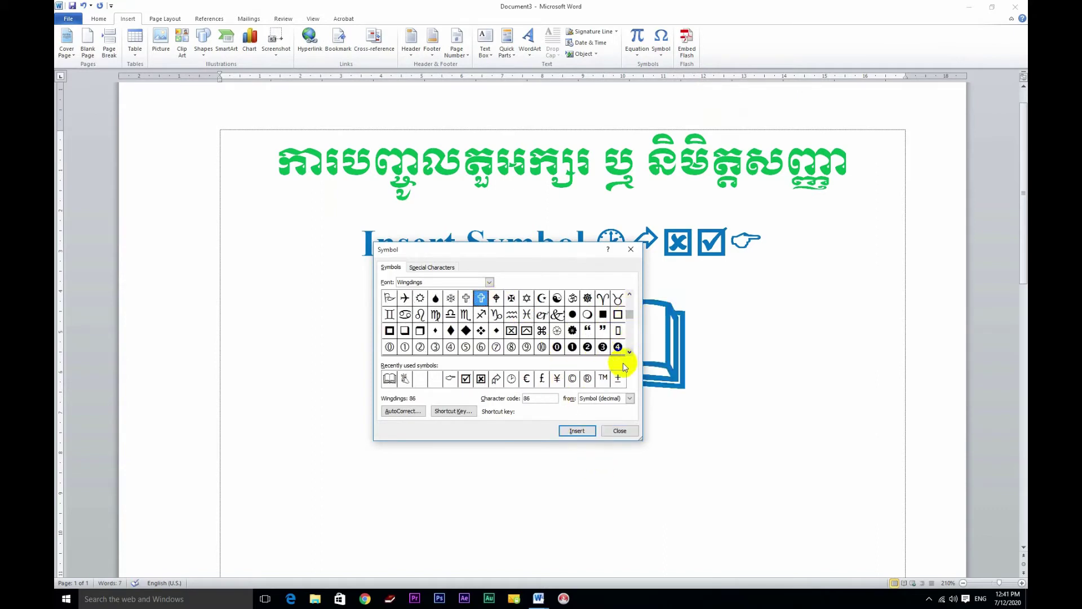
pyautogui.doubleClick(629, 352)
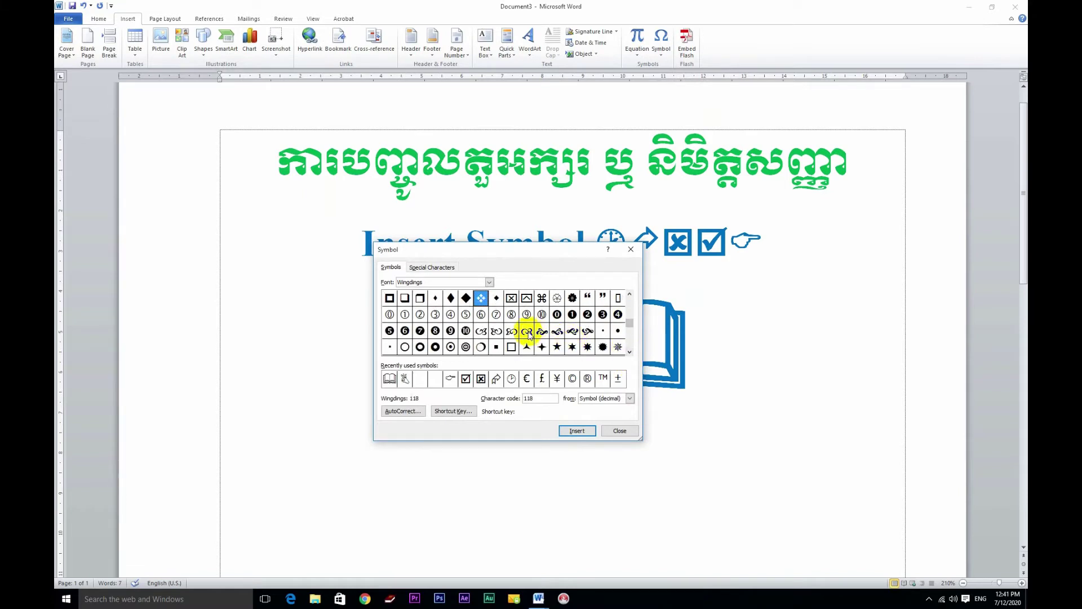
pyautogui.click(495, 332)
pyautogui.click(578, 431)
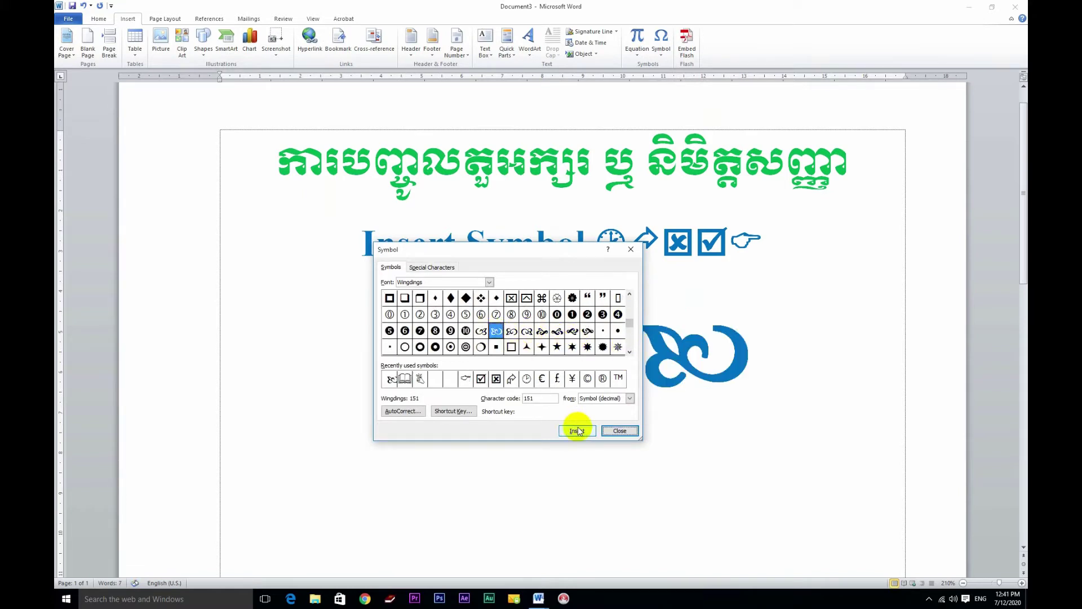
pyautogui.click(578, 431)
pyautogui.click(577, 431)
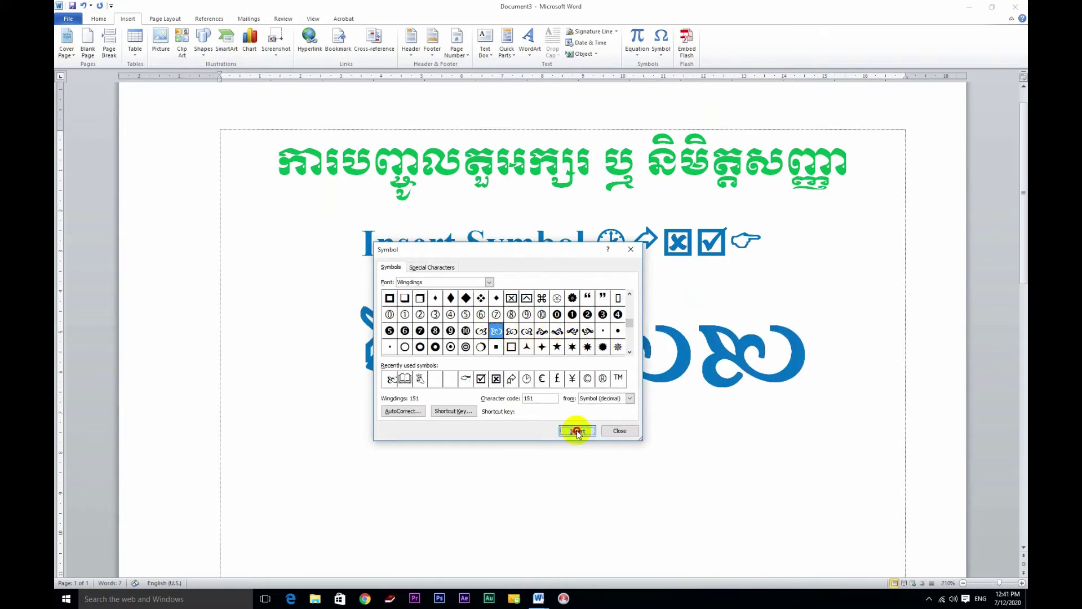
pyautogui.doubleClick(631, 353)
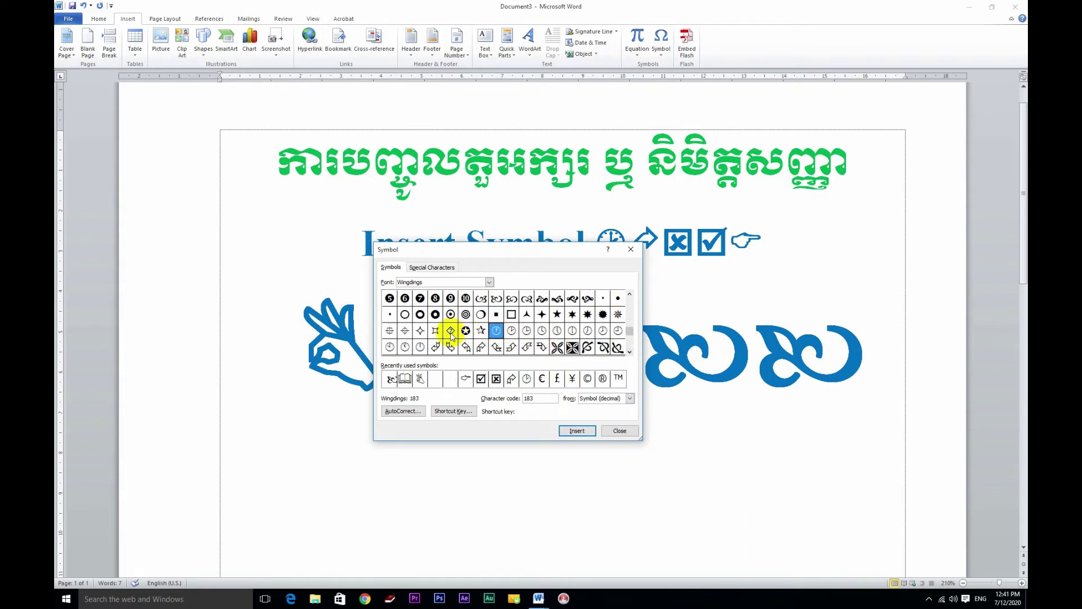
pyautogui.click(481, 331)
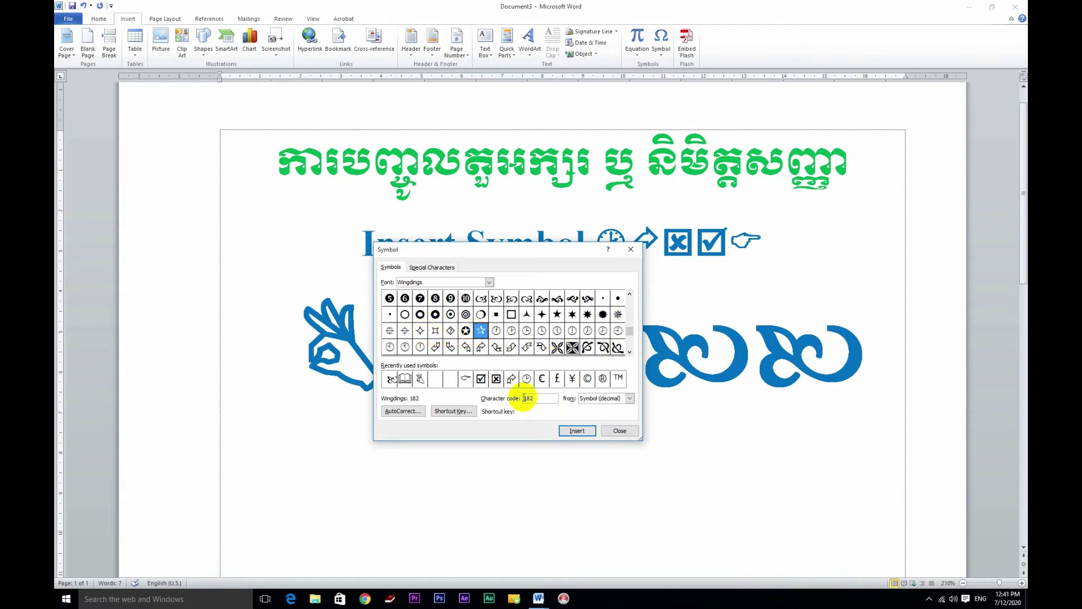
pyautogui.click(581, 431)
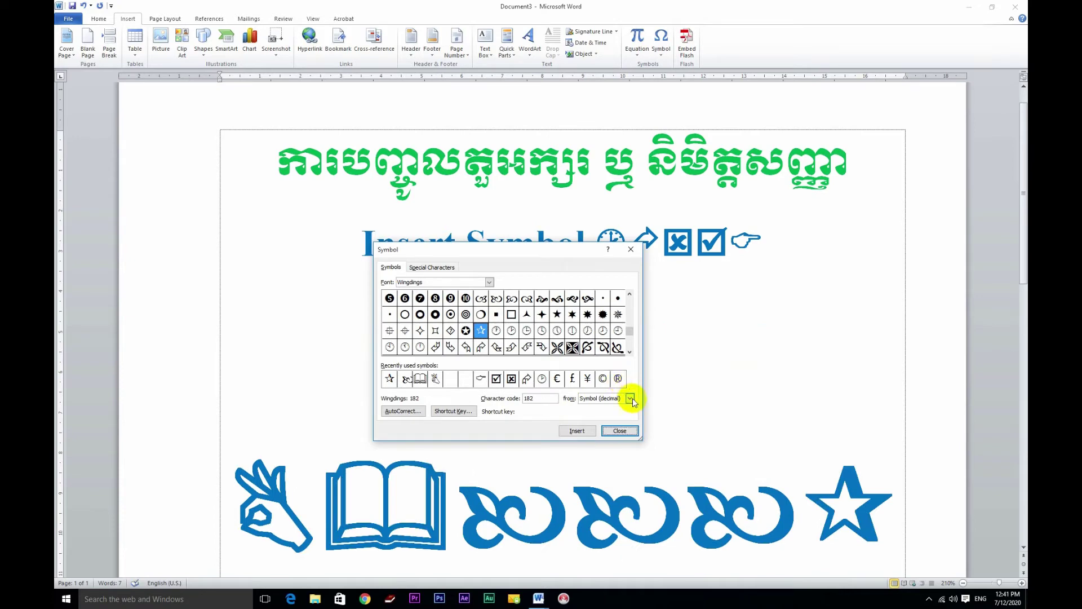
# Step: Insert the clock (code 185) and check mark (code 252), then close the dialog
pyautogui.doubleClick(630, 353)
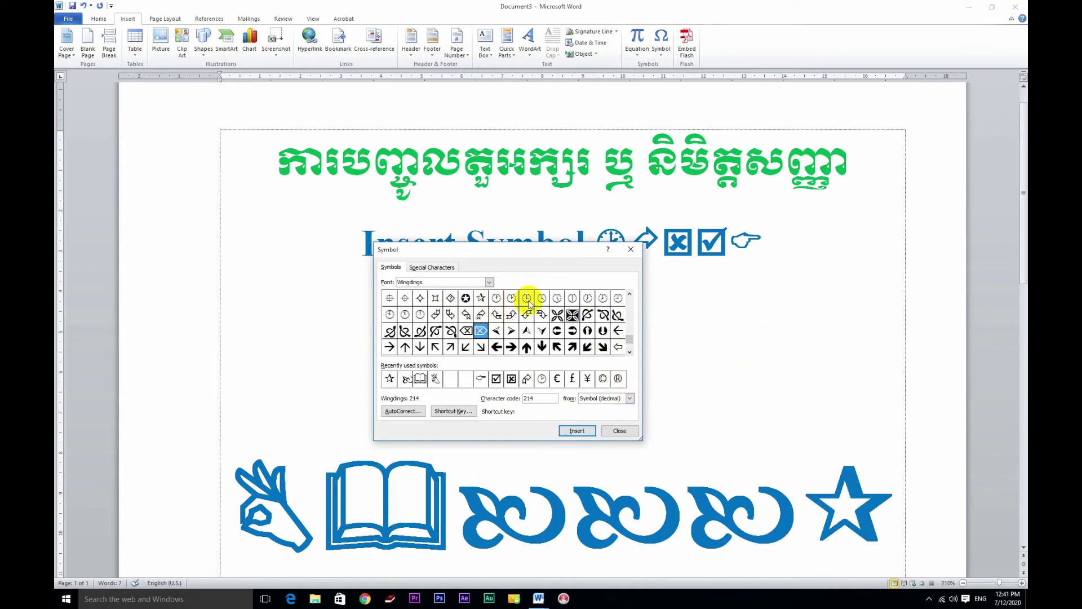
pyautogui.click(527, 298)
pyautogui.click(578, 430)
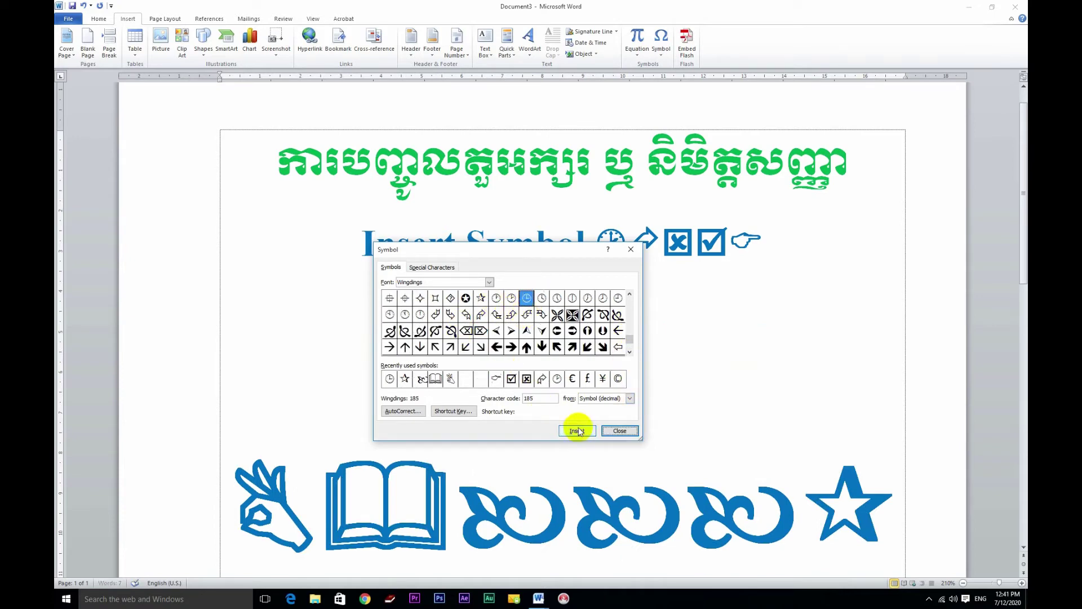
pyautogui.click(527, 331)
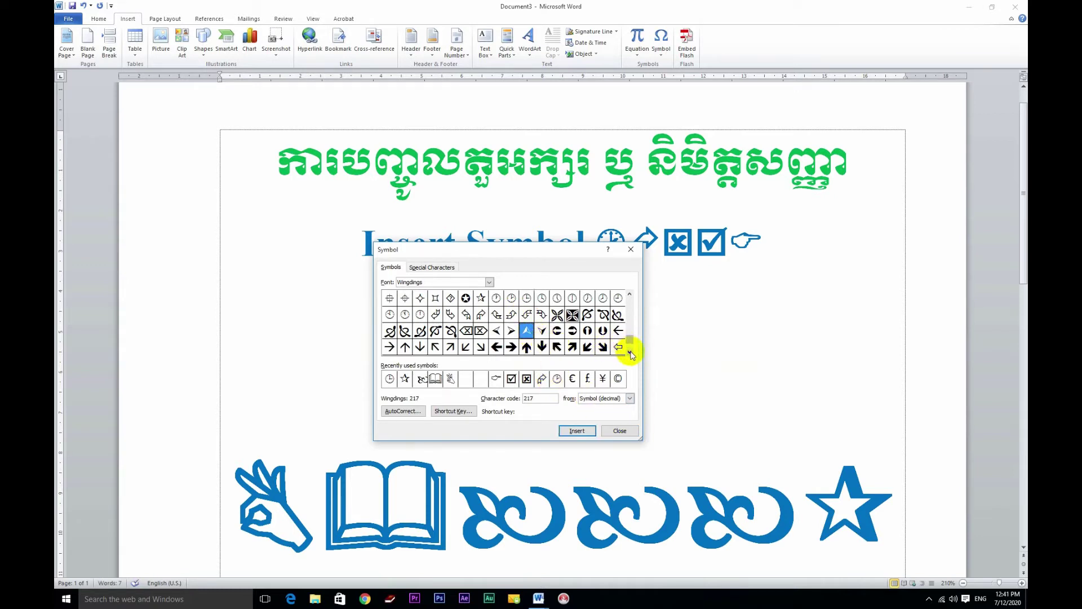
pyautogui.click(630, 353)
pyautogui.click(602, 347)
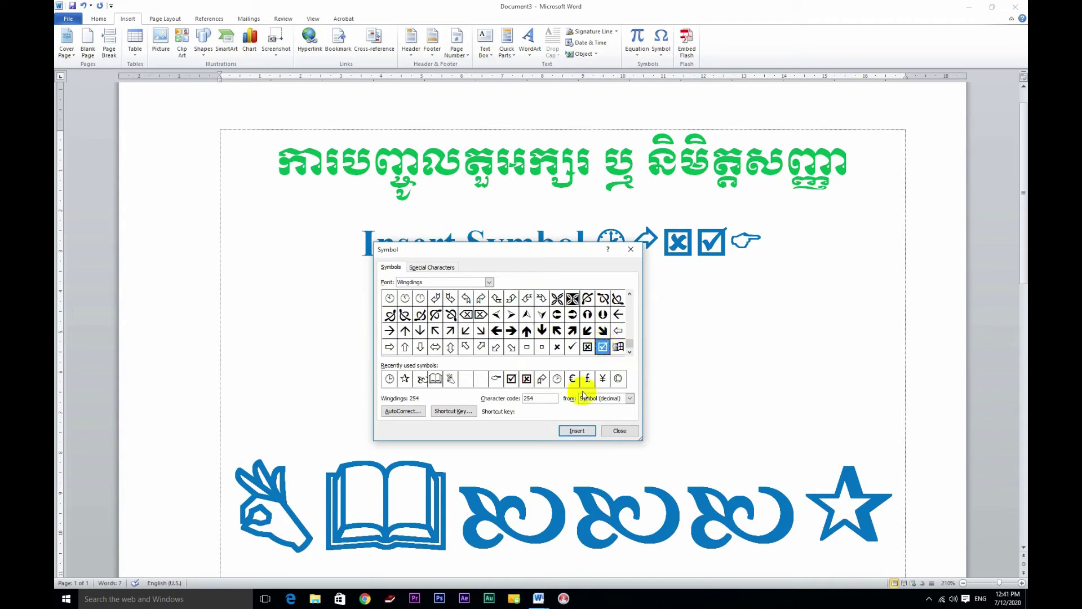
pyautogui.click(572, 347)
pyautogui.click(578, 432)
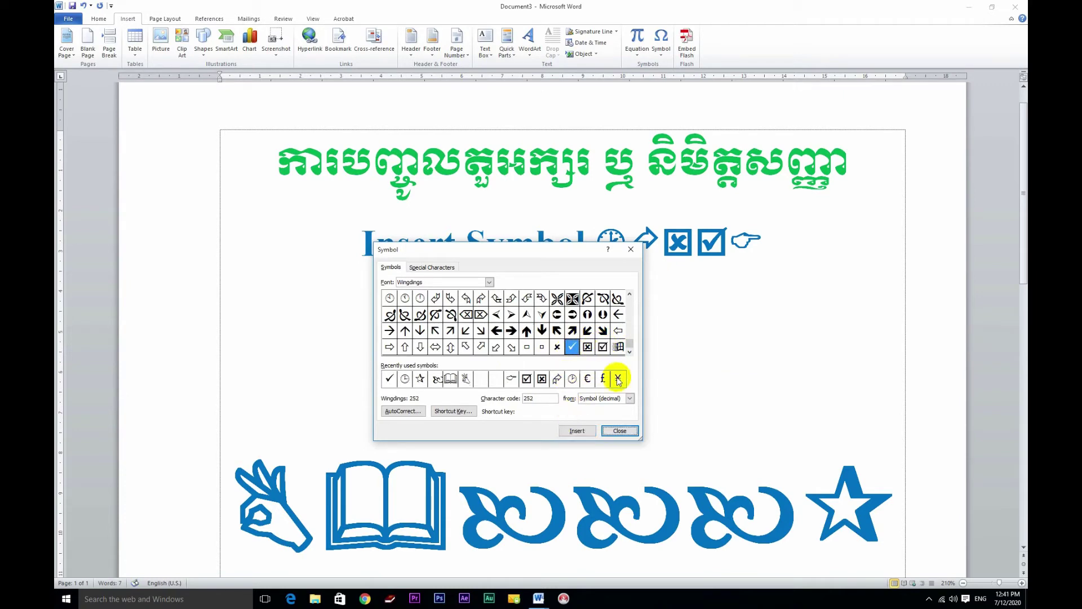
pyautogui.click(620, 431)
pyautogui.scroll(-3, 613, 383)
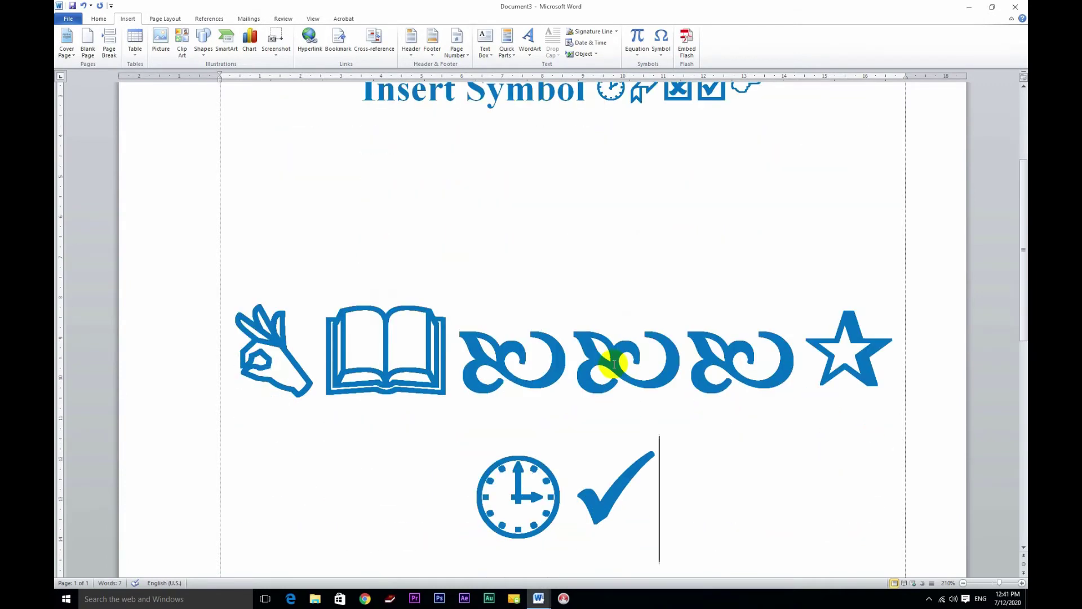
# Step: Shrink the selected hand, book, flourish and other symbols two sizes with Ctrl+[ so they share one row
pyautogui.moveTo(277, 353); pyautogui.dragTo(821, 458)
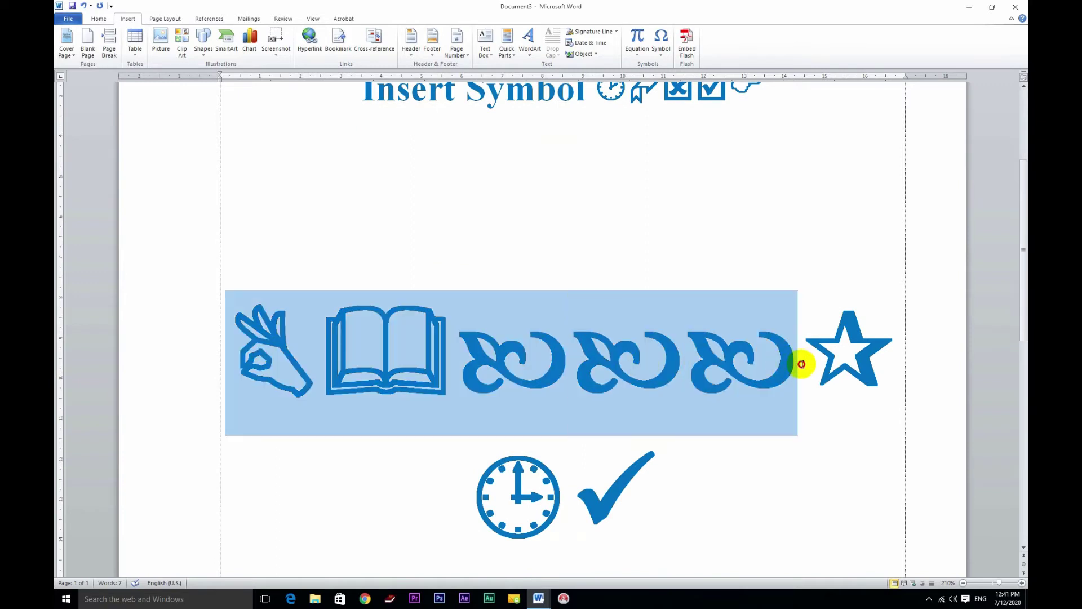
pyautogui.hotkey('ctrl', '[')
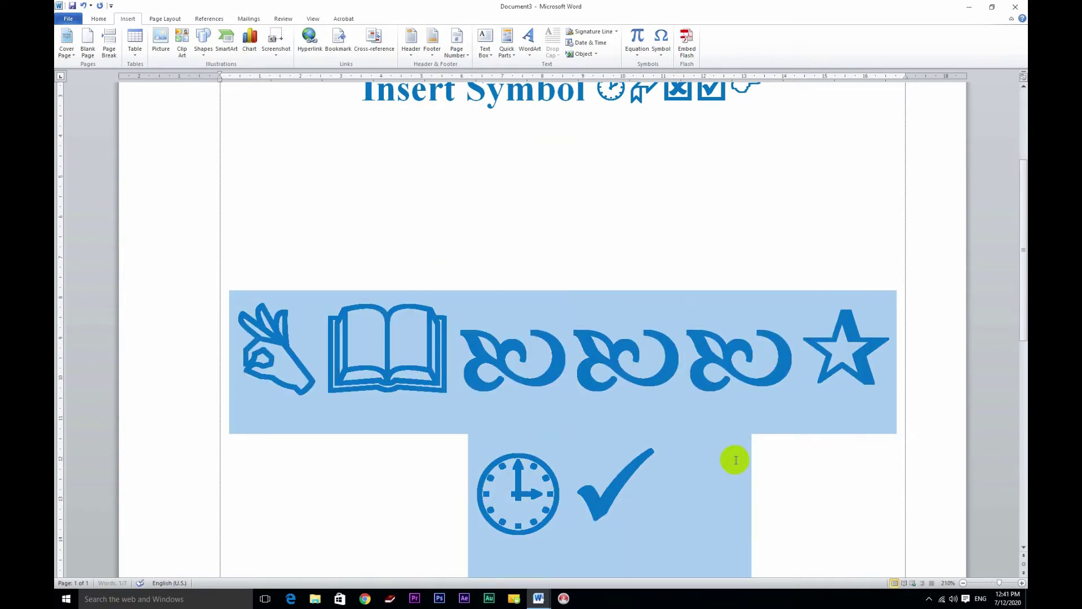
pyautogui.hotkey('ctrl', '[')
pyautogui.hotkey('ctrl', '[')
pyautogui.hotkey('ctrl', '[')
pyautogui.hotkey('ctrl', '[')
pyautogui.hotkey('ctrl', '[')
pyautogui.hotkey('ctrl', '[')
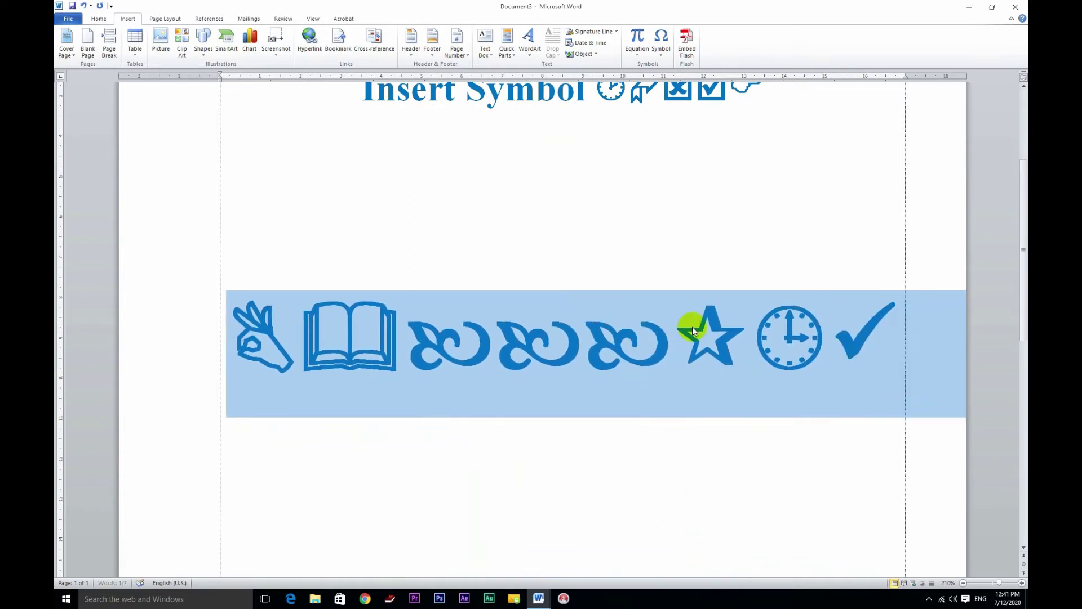
pyautogui.click(628, 186)
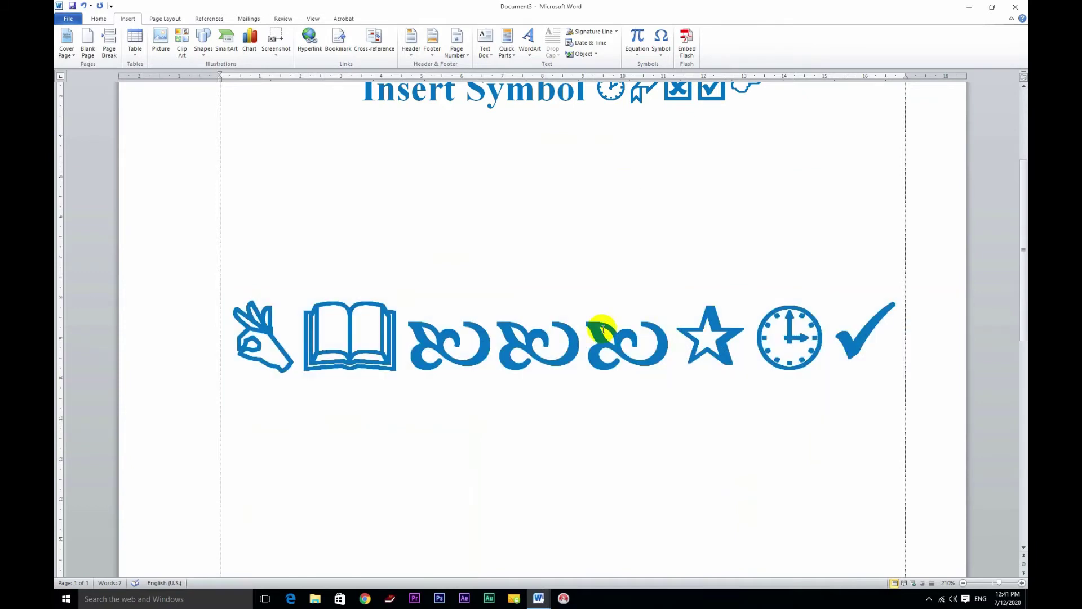
pyautogui.scroll(3, 600, 327)
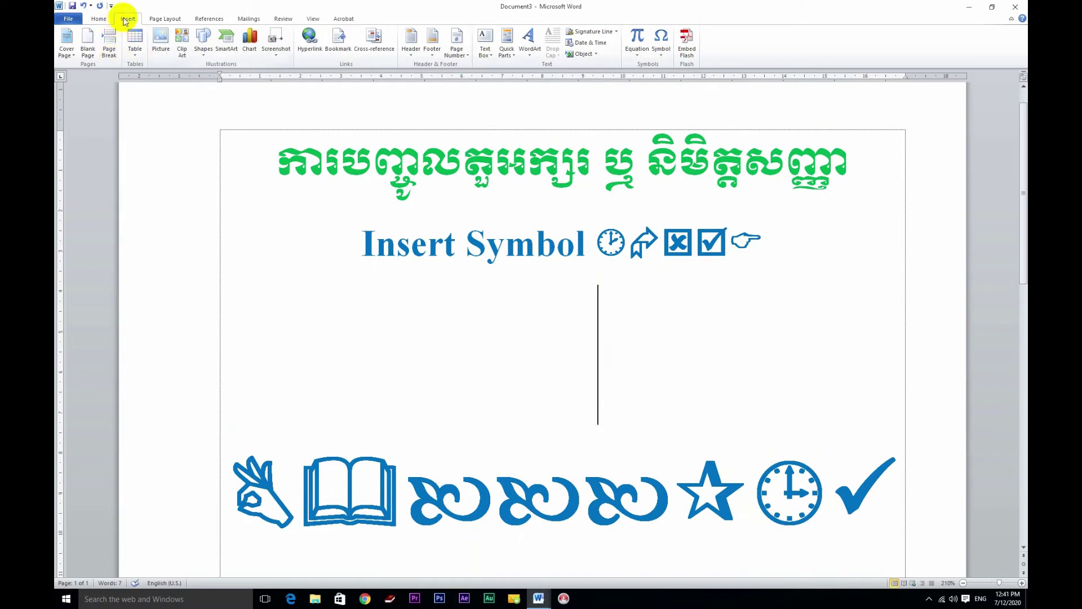
# Step: Open More Symbols and set the Symbol dialog font to Wingdings 2
pyautogui.click(662, 49)
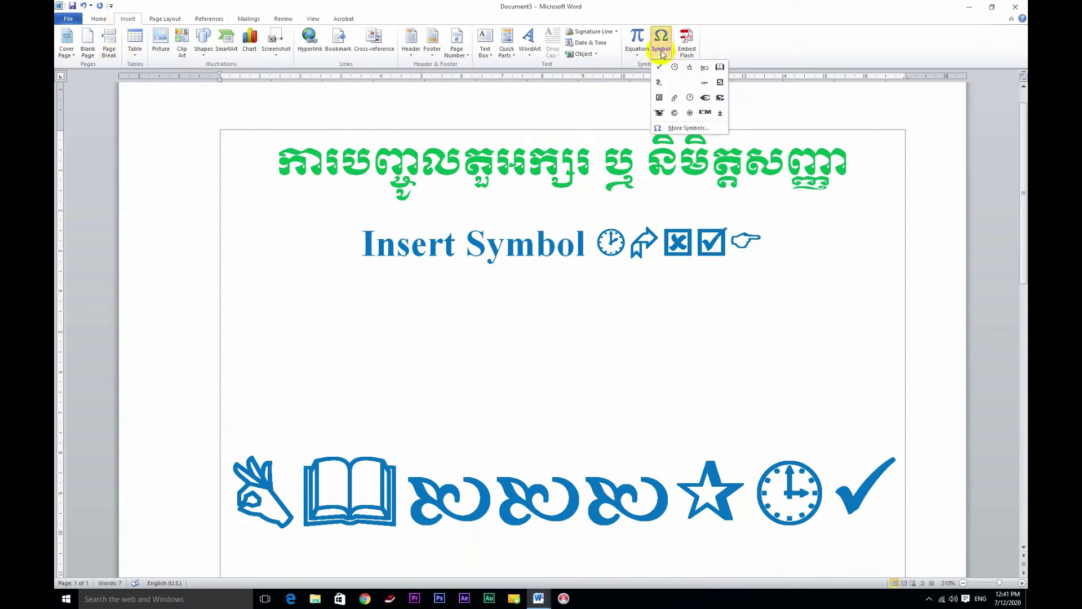
pyautogui.click(687, 129)
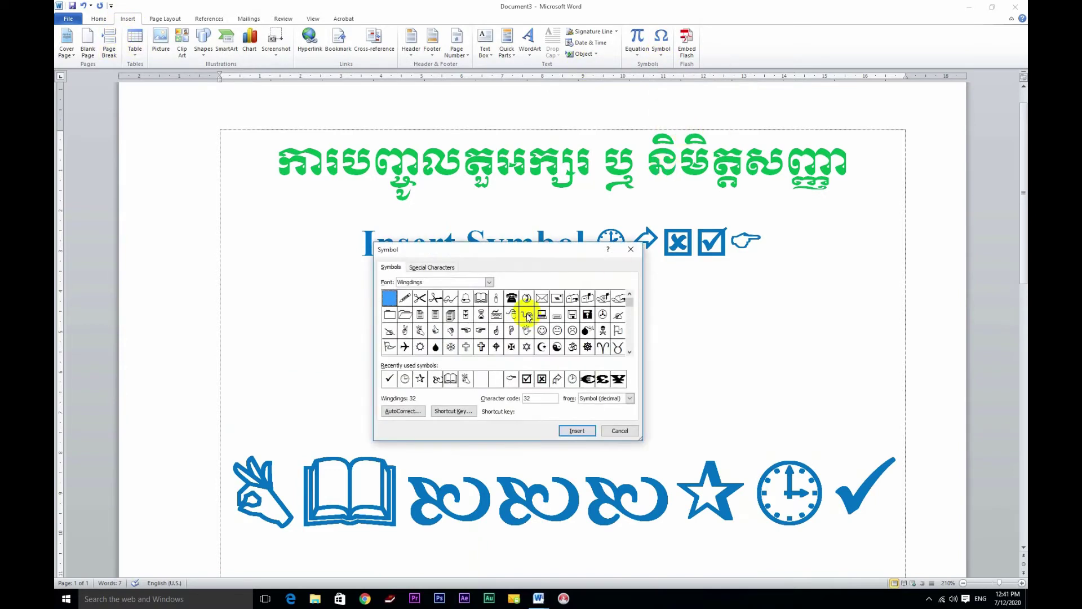
pyautogui.click(489, 282)
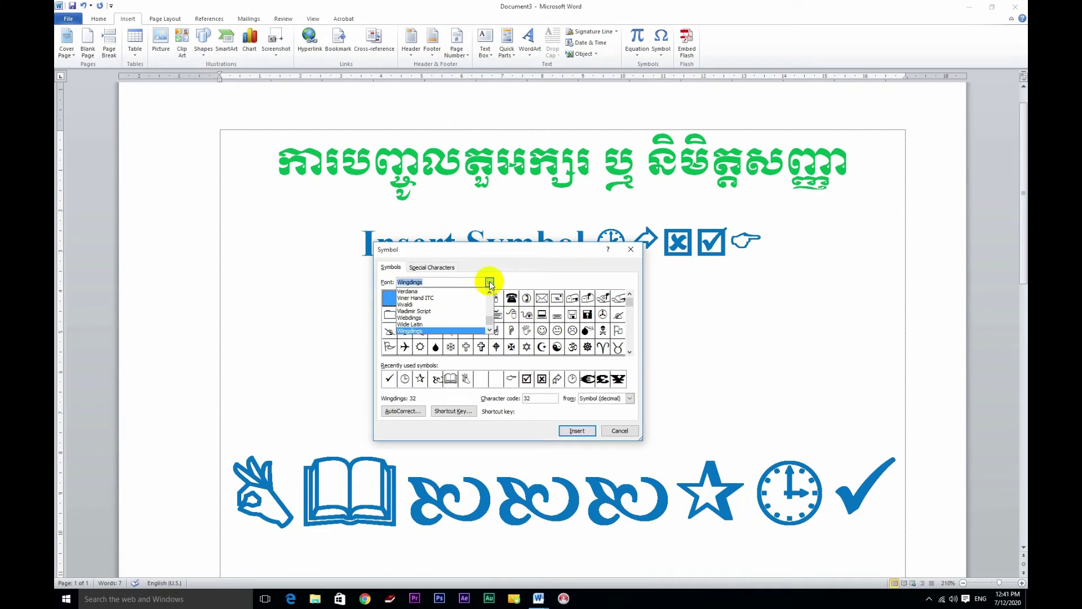
pyautogui.click(489, 331)
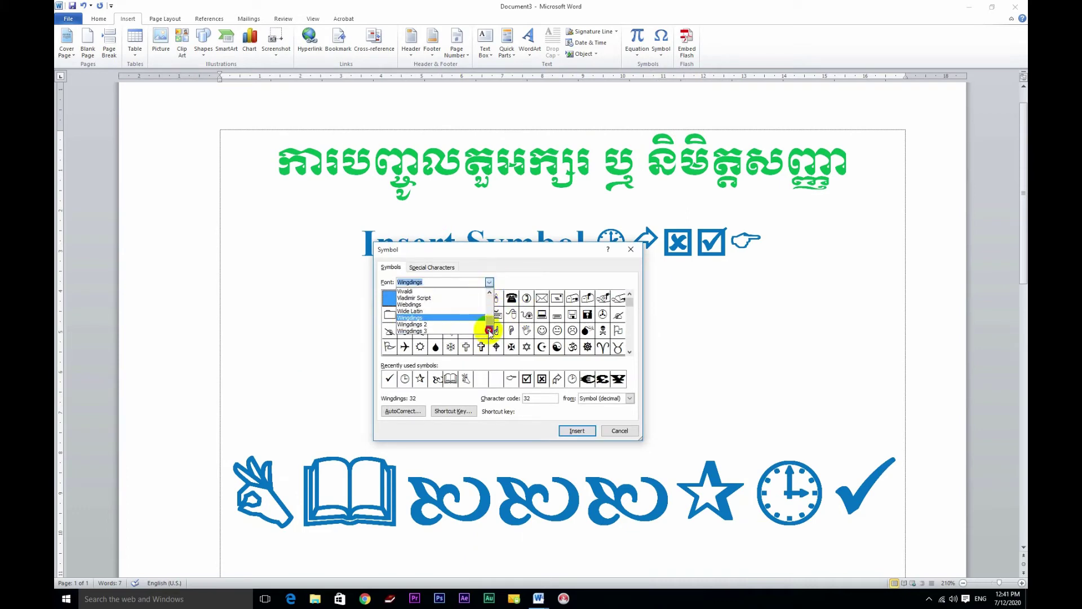
pyautogui.click(478, 325)
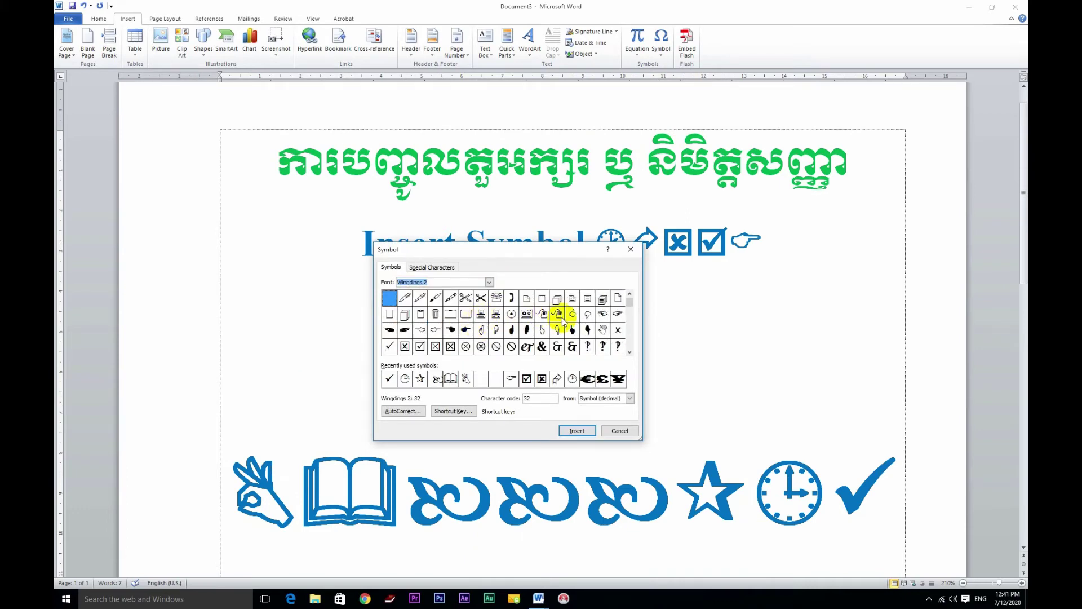
# Step: Scroll through the Wingdings 2 characters and select the scissors
pyautogui.click(629, 353)
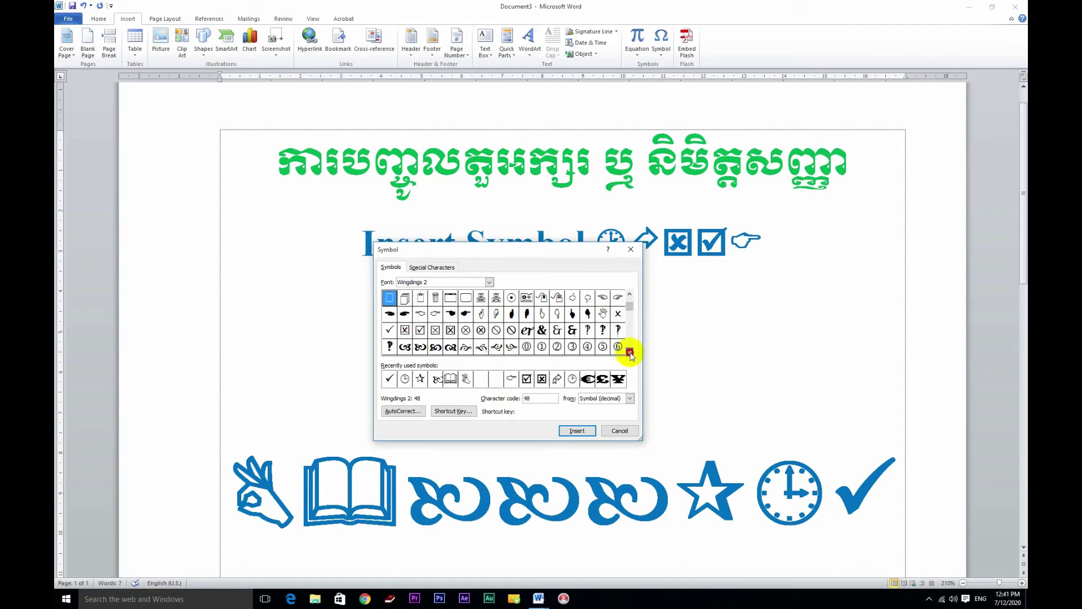
pyautogui.click(630, 352)
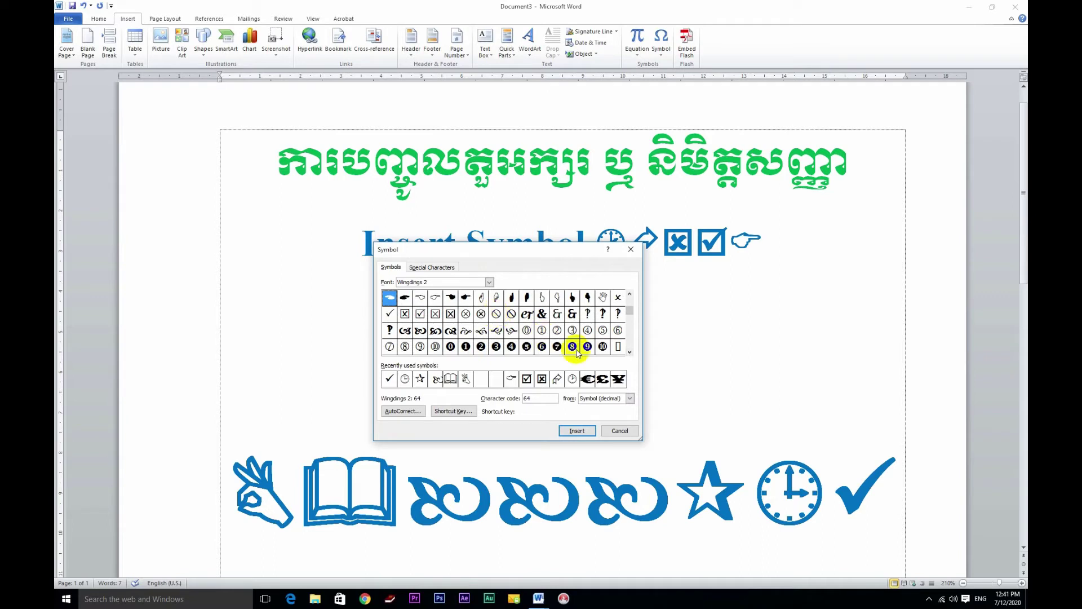
pyautogui.click(630, 353)
pyautogui.click(630, 352)
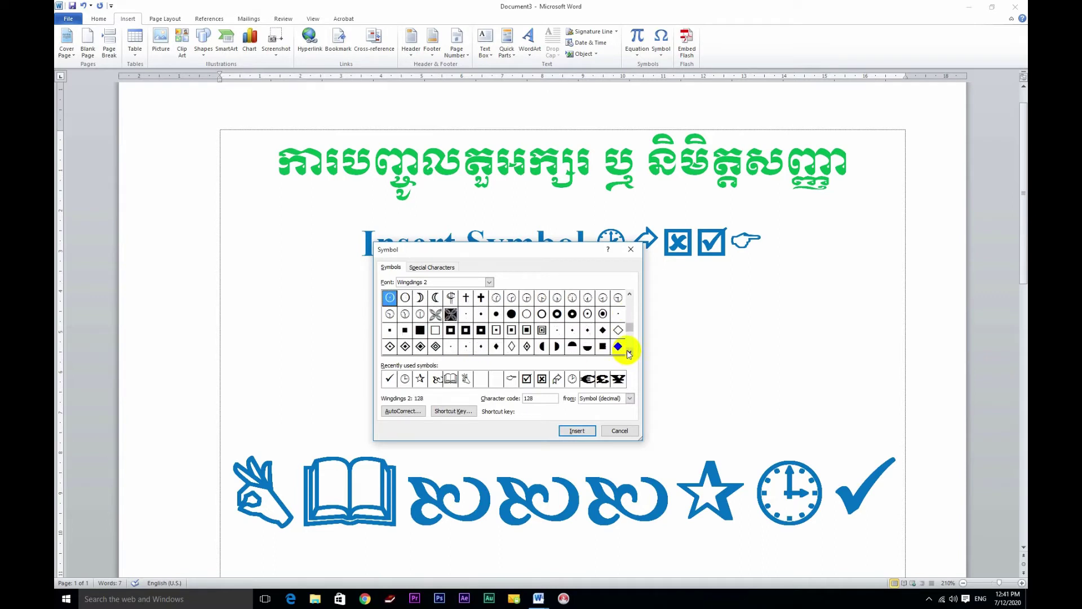
pyautogui.click(630, 353)
pyautogui.click(630, 353)
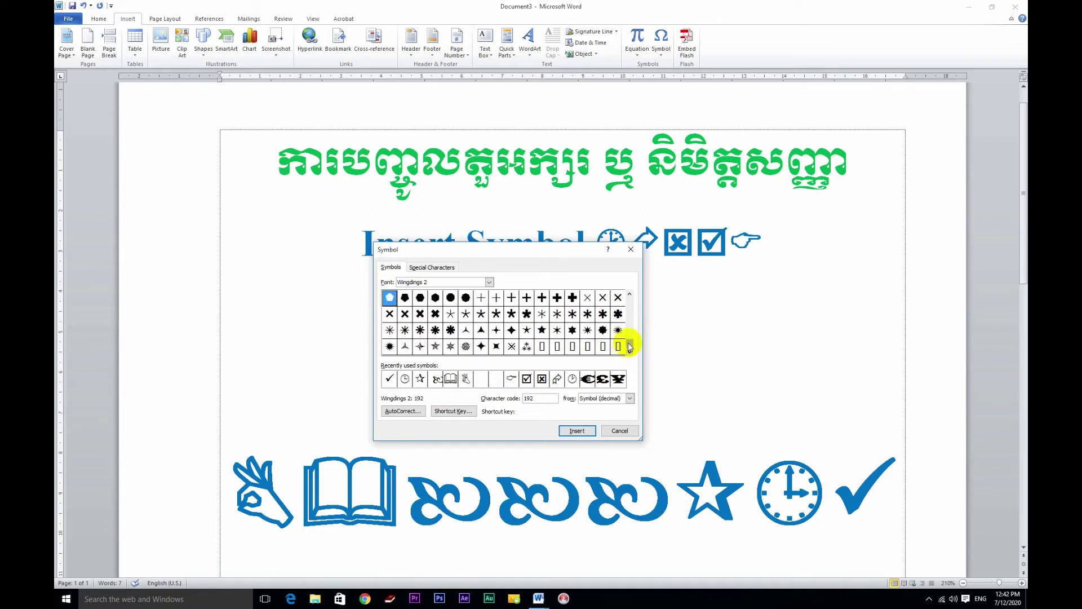
pyautogui.moveTo(630, 347); pyautogui.dragTo(629, 285)
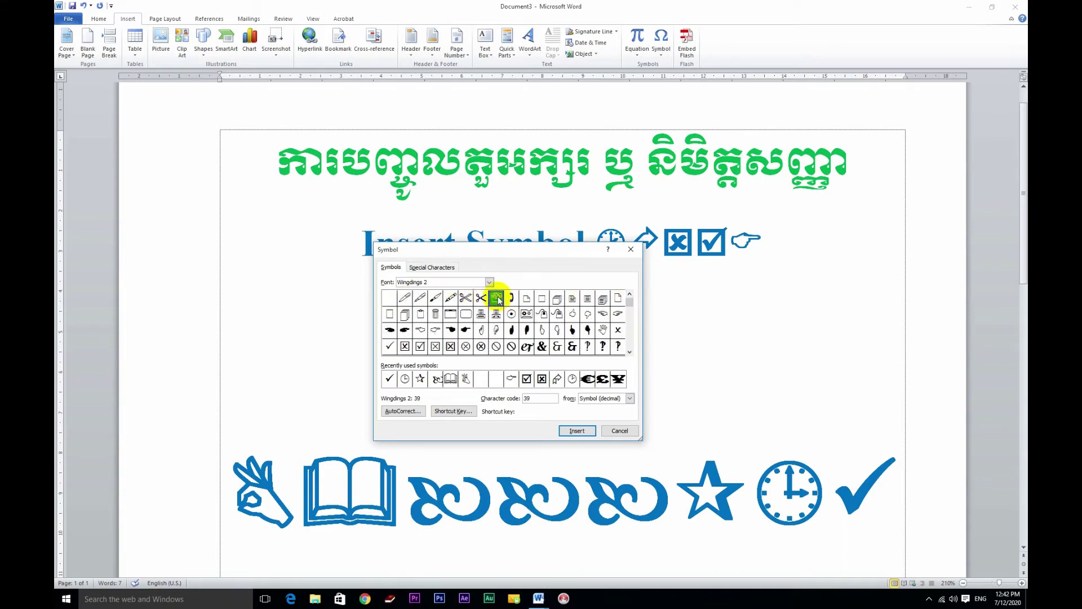
pyautogui.click(466, 297)
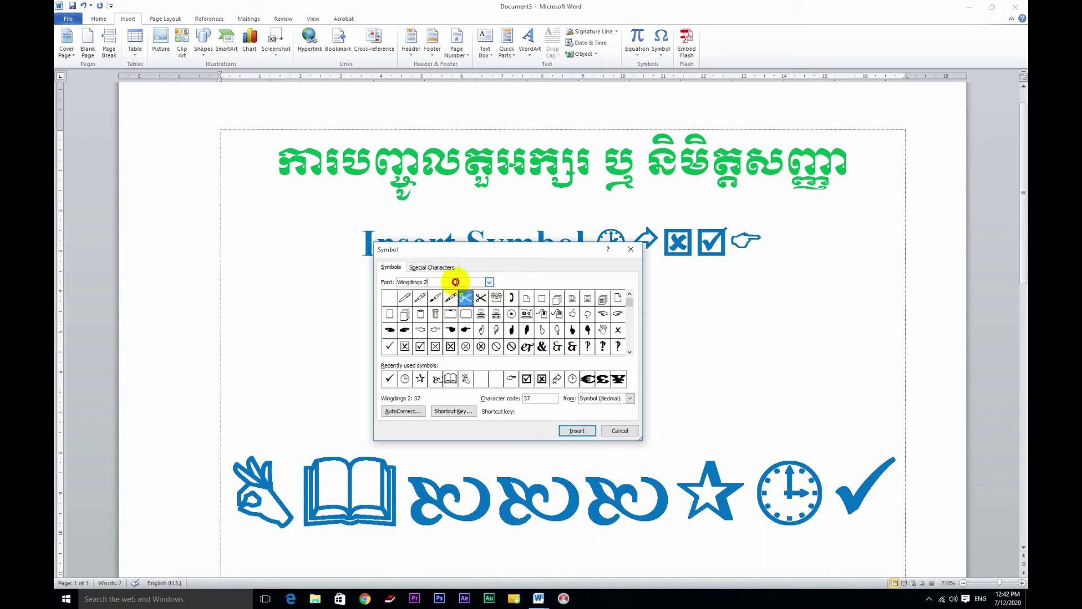
# Step: Change the Symbol dialog font to Tacteing and reposition the dialog
pyautogui.moveTo(467, 282); pyautogui.dragTo(398, 282)
pyautogui.write('tac')
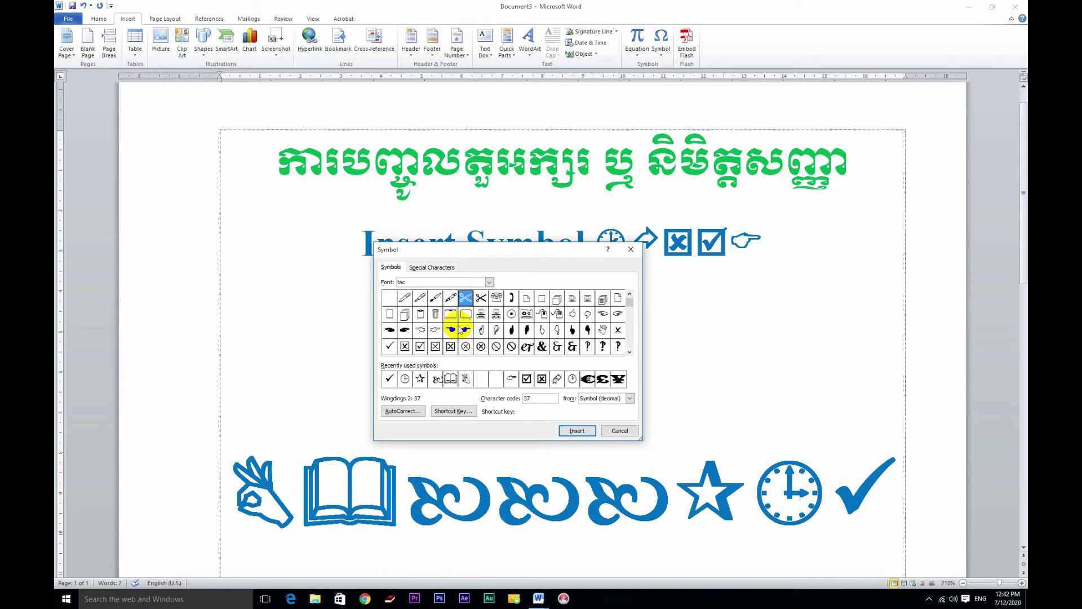
pyautogui.press('Return')
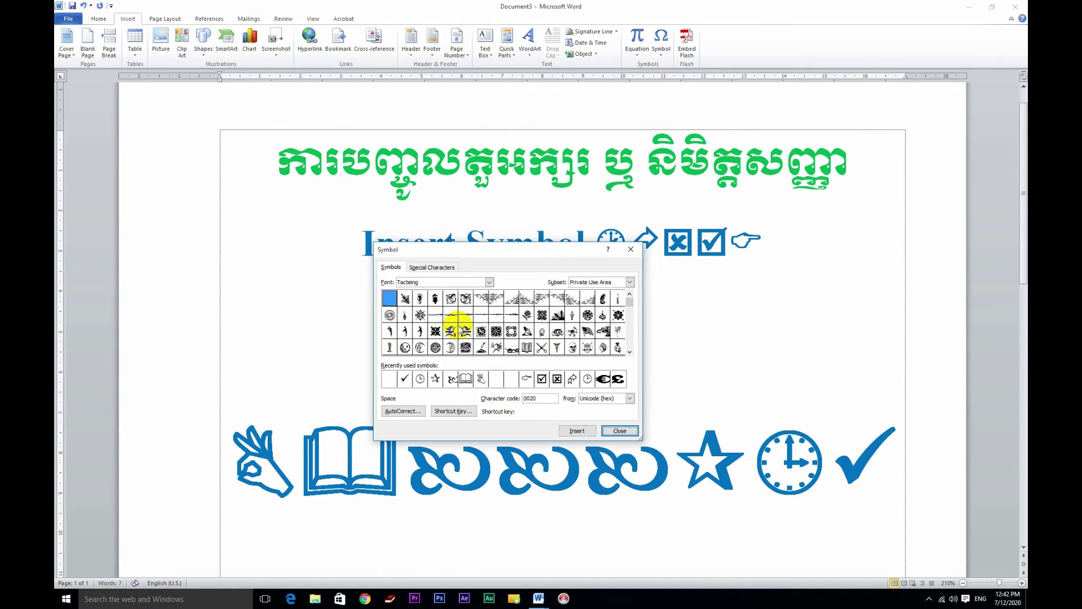
pyautogui.moveTo(465, 248); pyautogui.dragTo(529, 280)
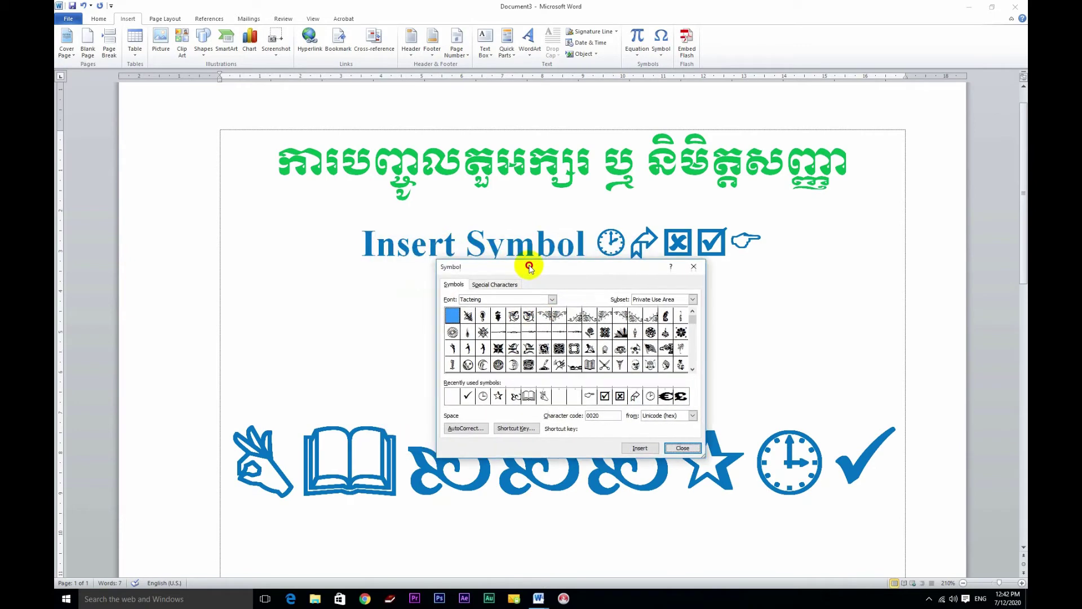
pyautogui.click(477, 314)
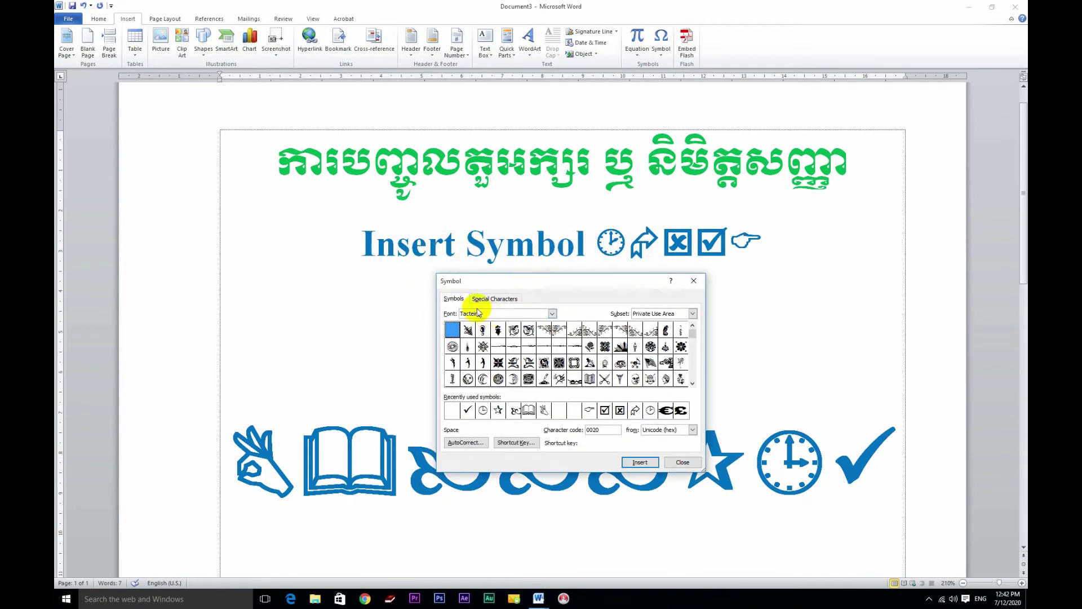
pyautogui.doubleClick(462, 313)
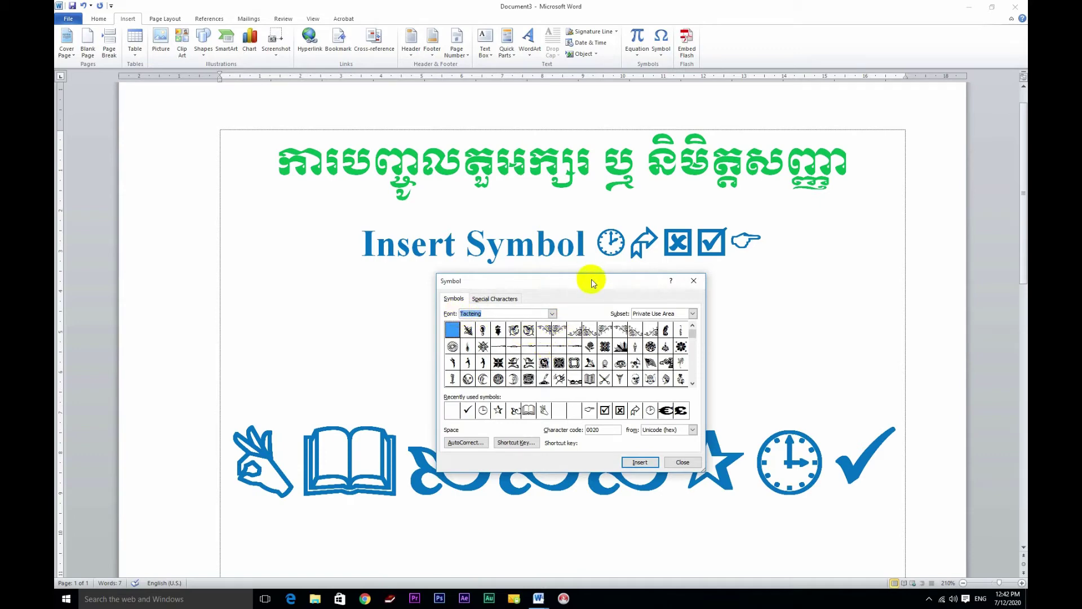
pyautogui.moveTo(593, 283); pyautogui.dragTo(552, 275)
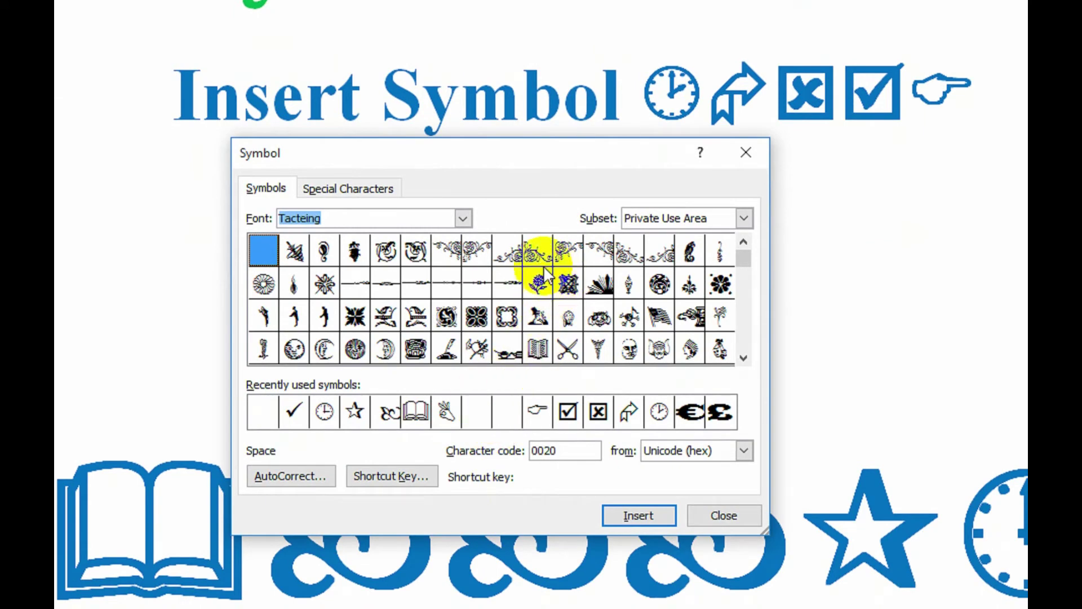
# Step: Insert the long Tacteing line ornament (code 0033) from the second row and close the dialog
pyautogui.click(742, 360)
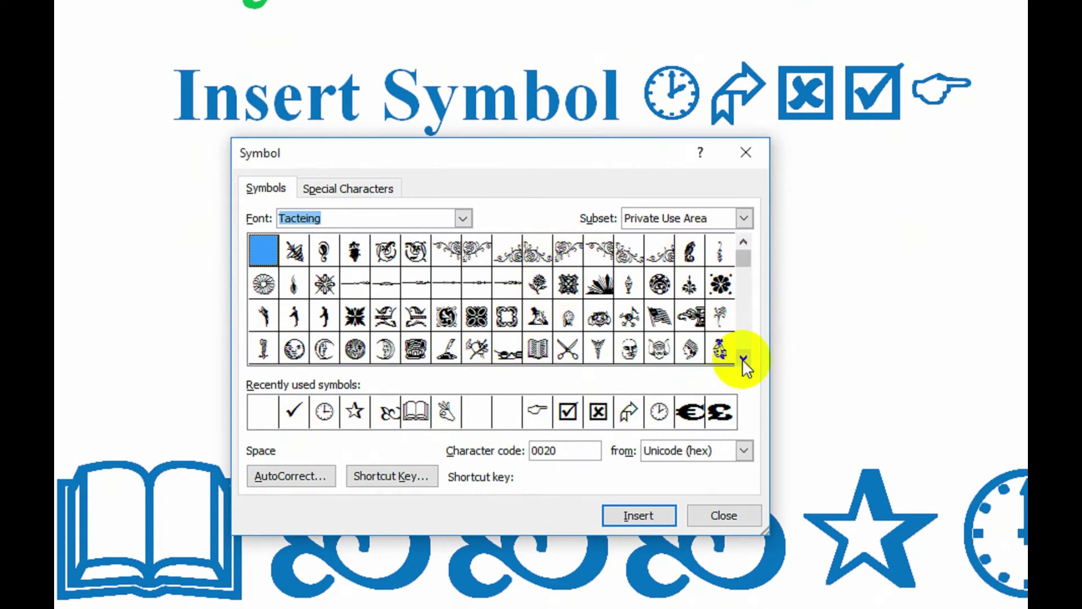
pyautogui.click(742, 360)
pyautogui.click(742, 360)
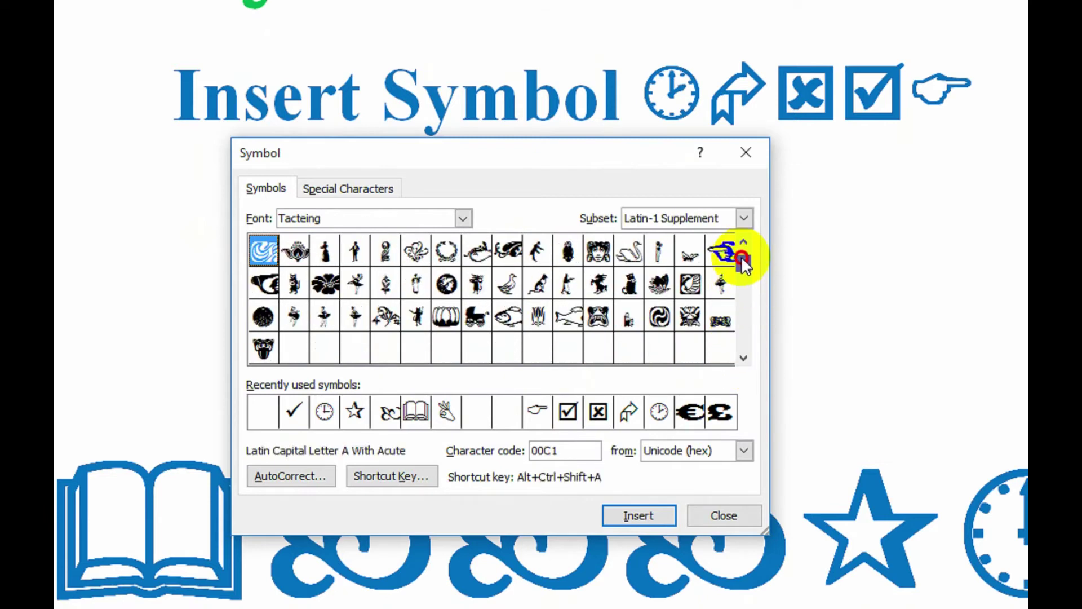
pyautogui.moveTo(742, 342); pyautogui.dragTo(742, 237)
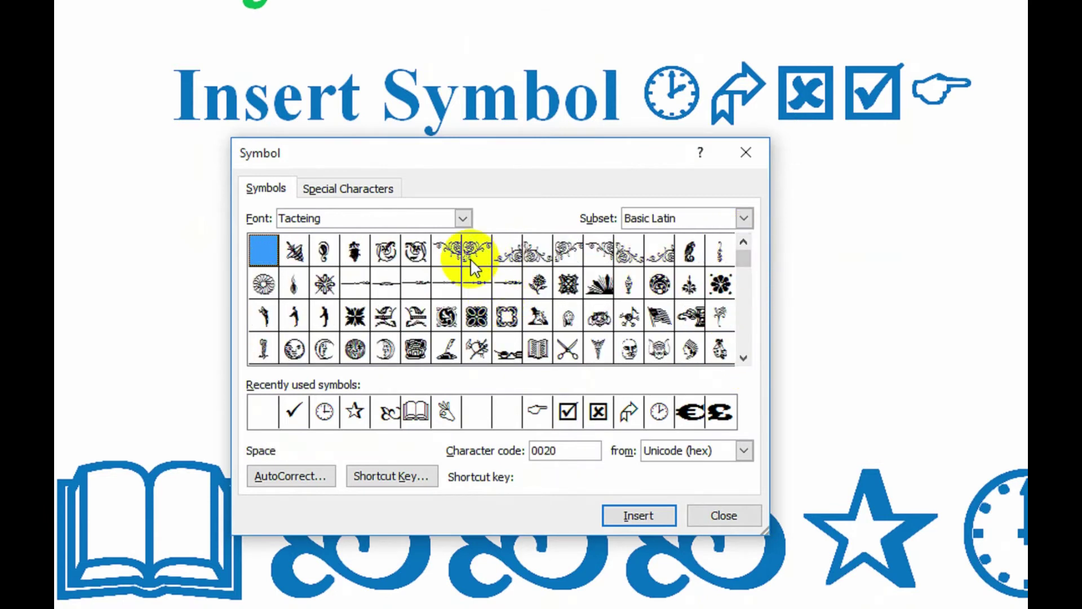
pyautogui.click(449, 248)
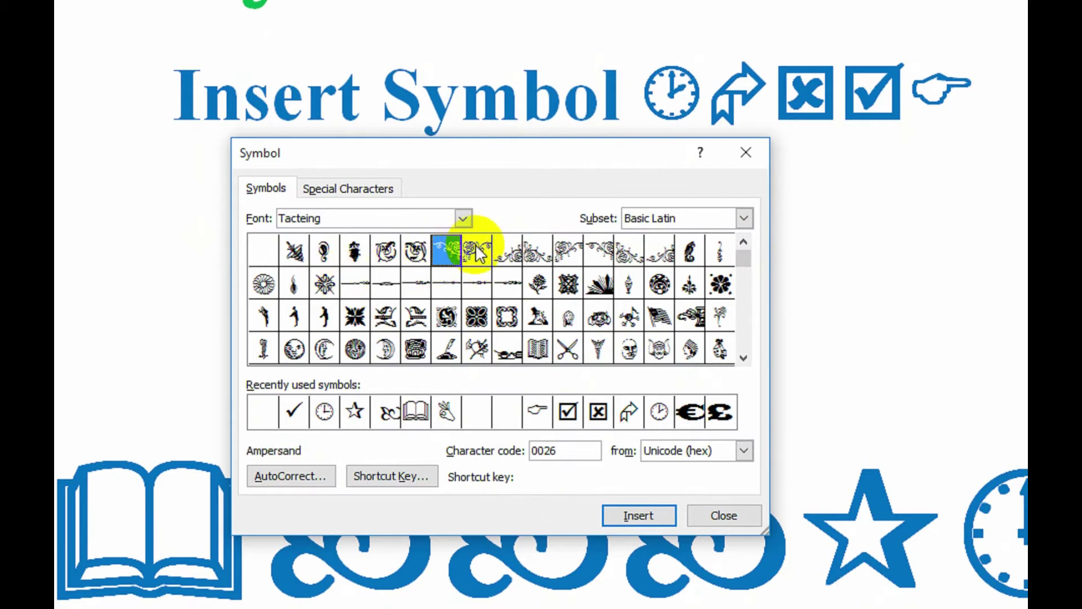
pyautogui.click(475, 245)
pyautogui.click(441, 243)
pyautogui.click(372, 280)
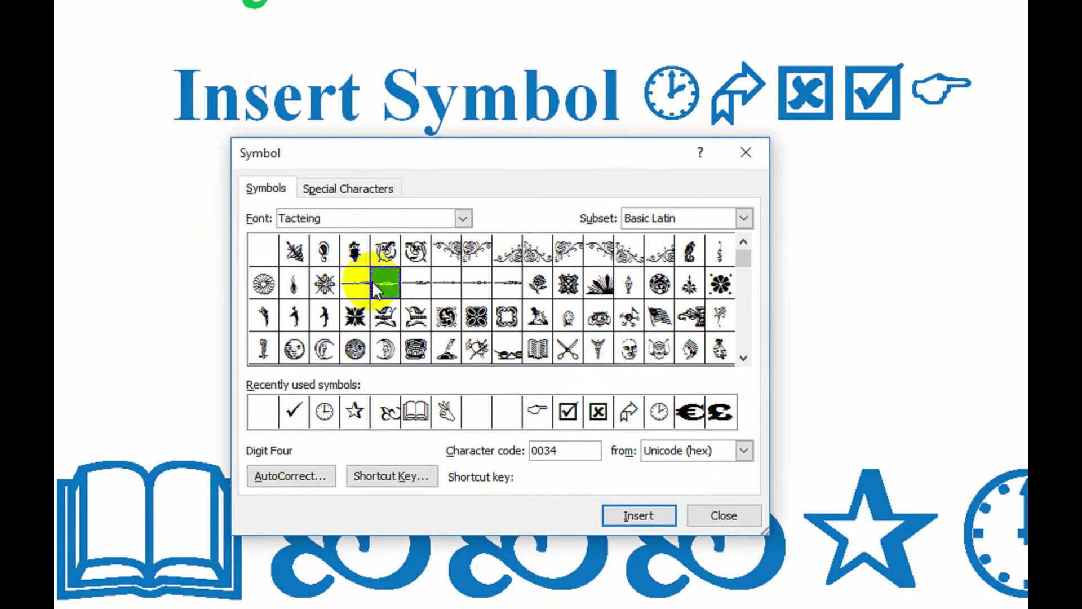
pyautogui.click(362, 281)
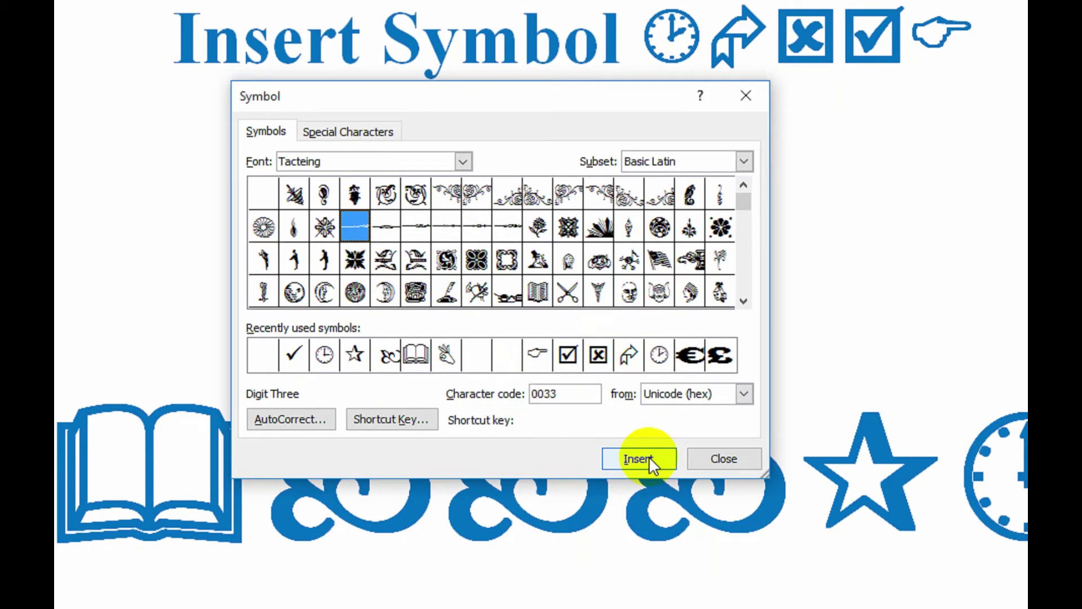
pyautogui.click(648, 456)
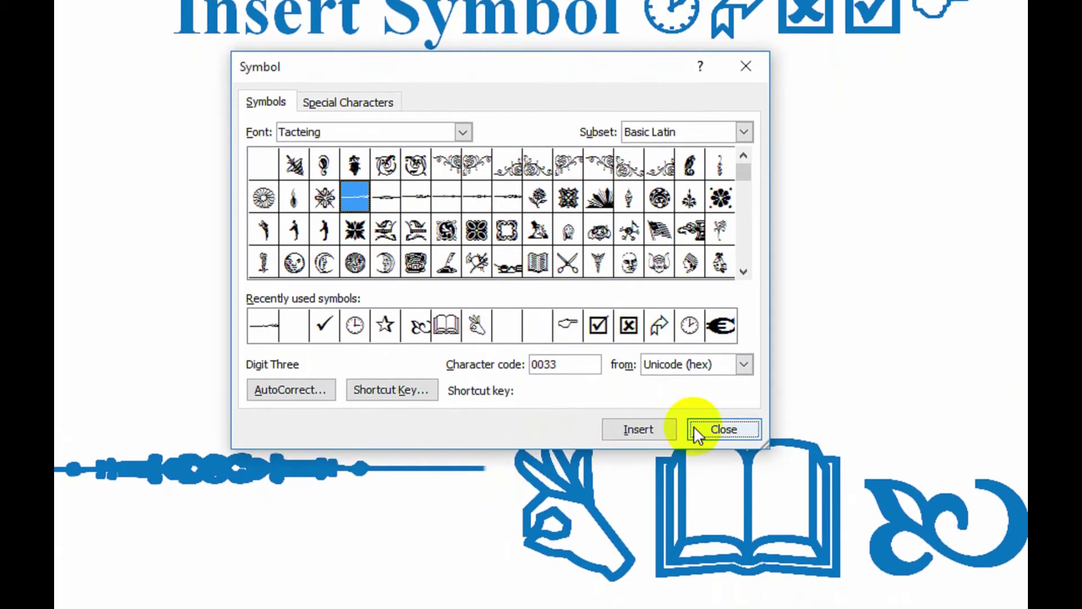
pyautogui.click(699, 426)
# Step: Remove bold from the inserted Tacteing ornament divider
pyautogui.doubleClick(229, 453)
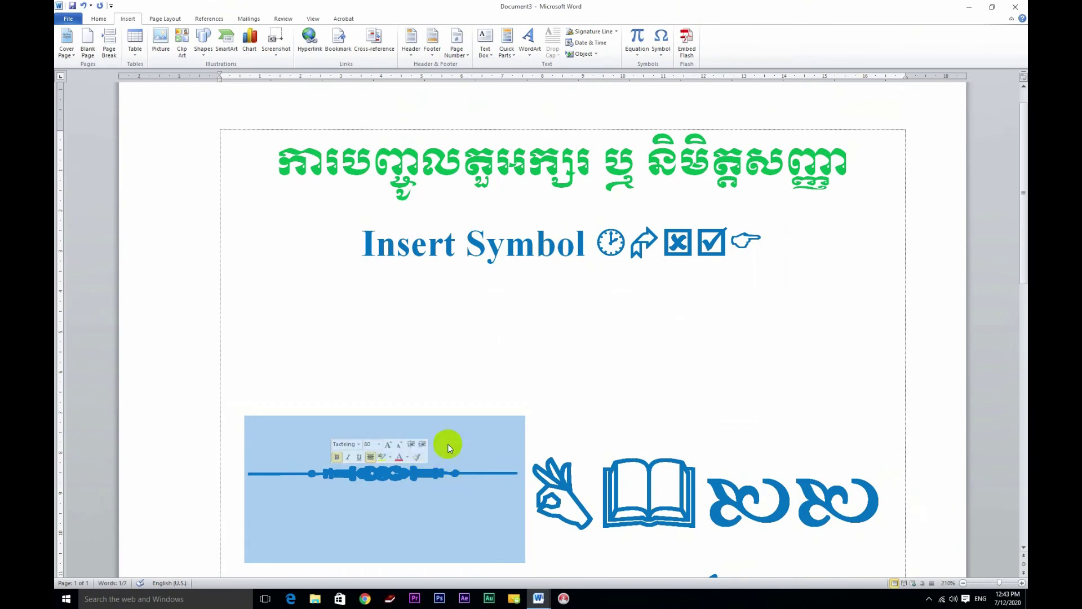
pyautogui.click(98, 19)
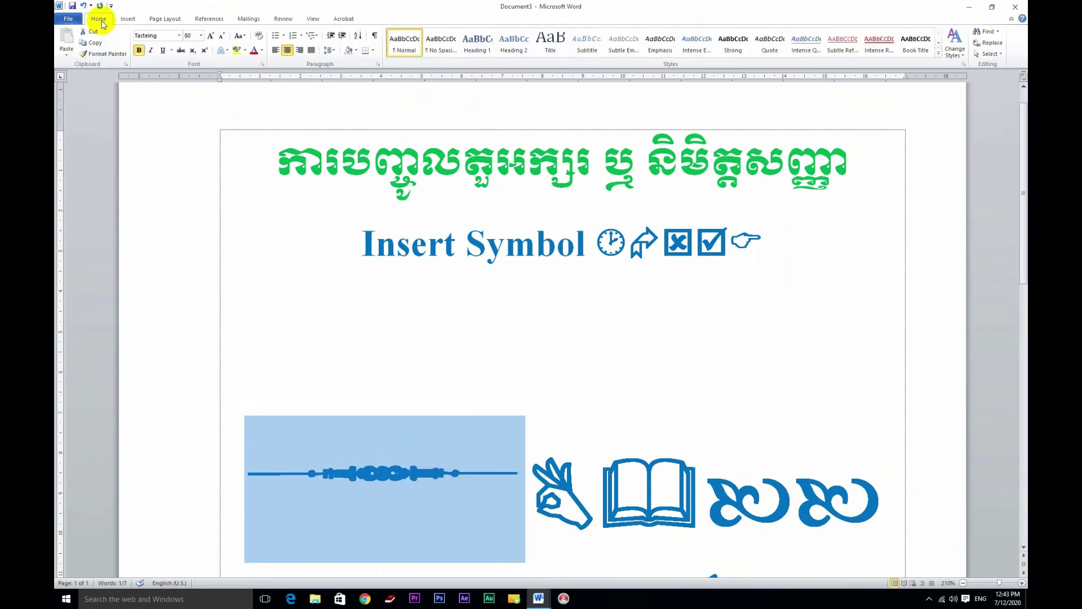
pyautogui.click(139, 50)
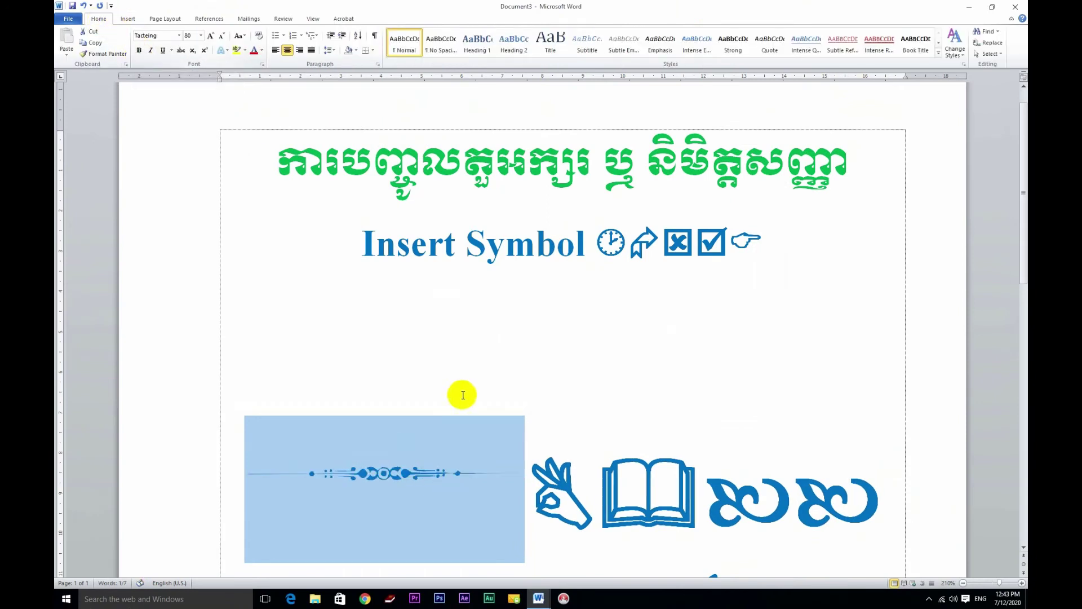
# Step: Break the line after the ornament so the symbol row moves below it
pyautogui.click(491, 469)
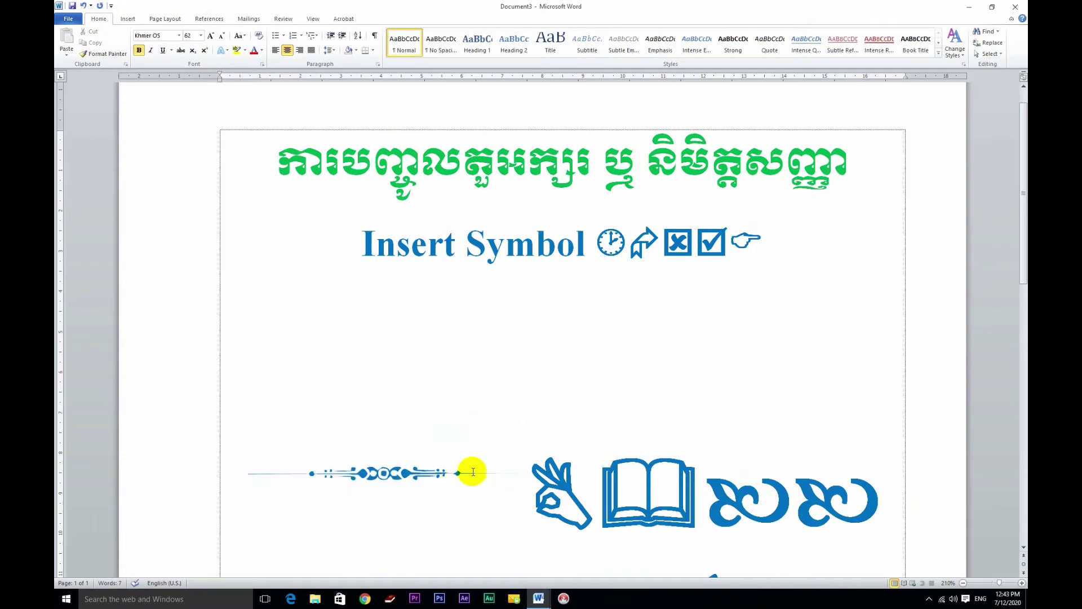
pyautogui.scroll(-2, 484, 423)
pyautogui.scroll(-1, 485, 423)
pyautogui.press('Return')
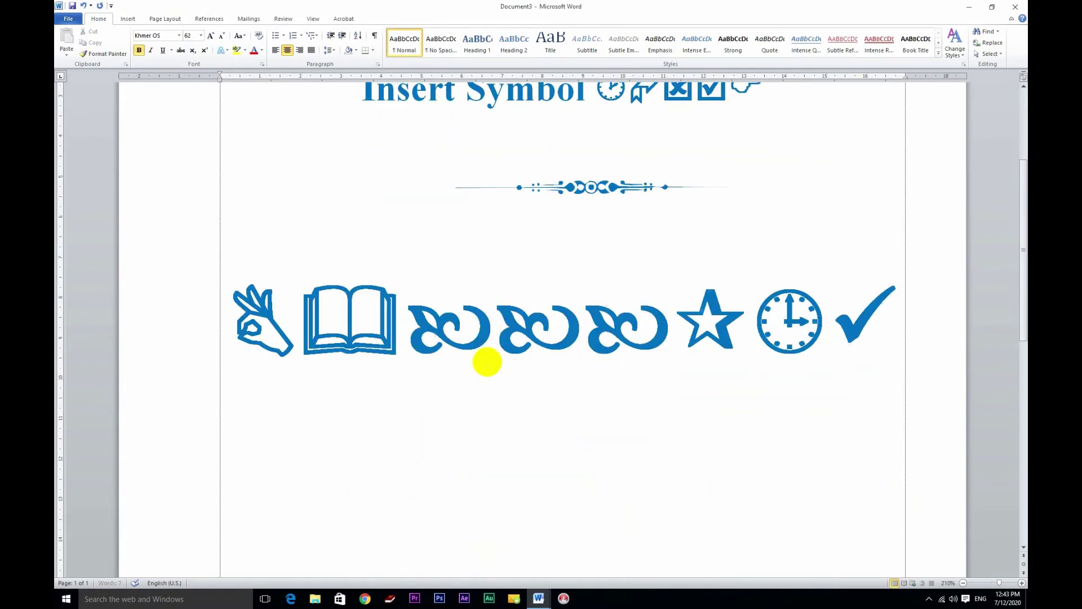
pyautogui.click(750, 186)
pyautogui.scroll(1, 683, 290)
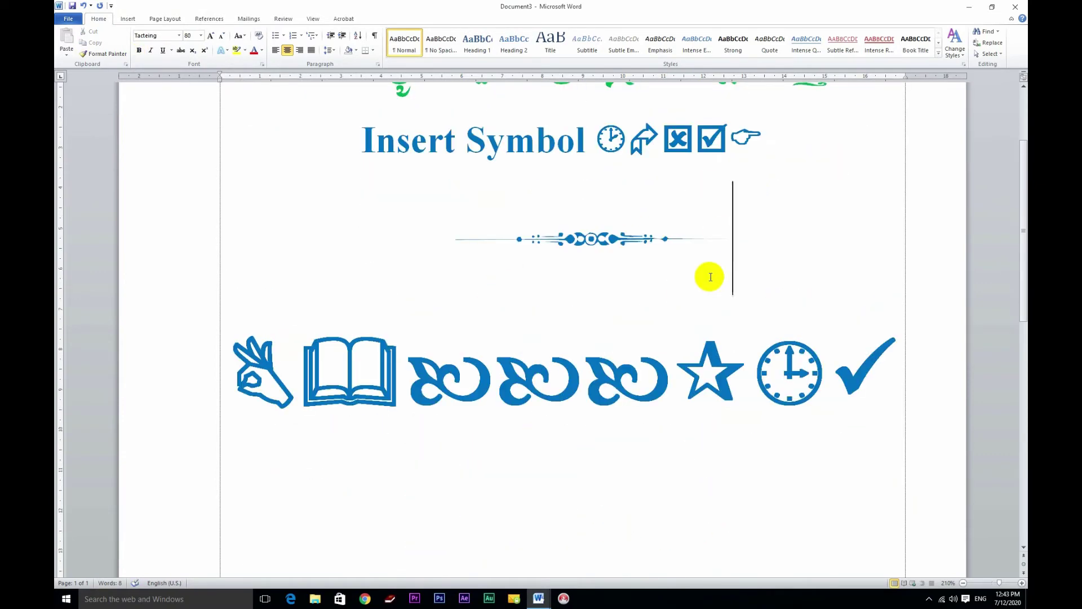
pyautogui.tripleClick(686, 244)
pyautogui.scroll(2, 620, 306)
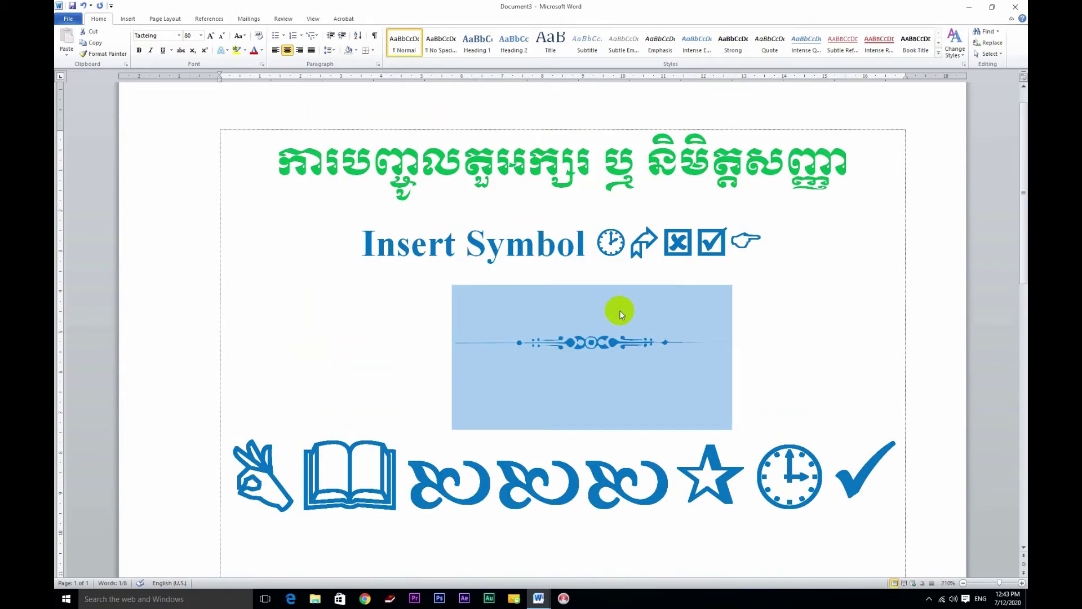
pyautogui.click(731, 358)
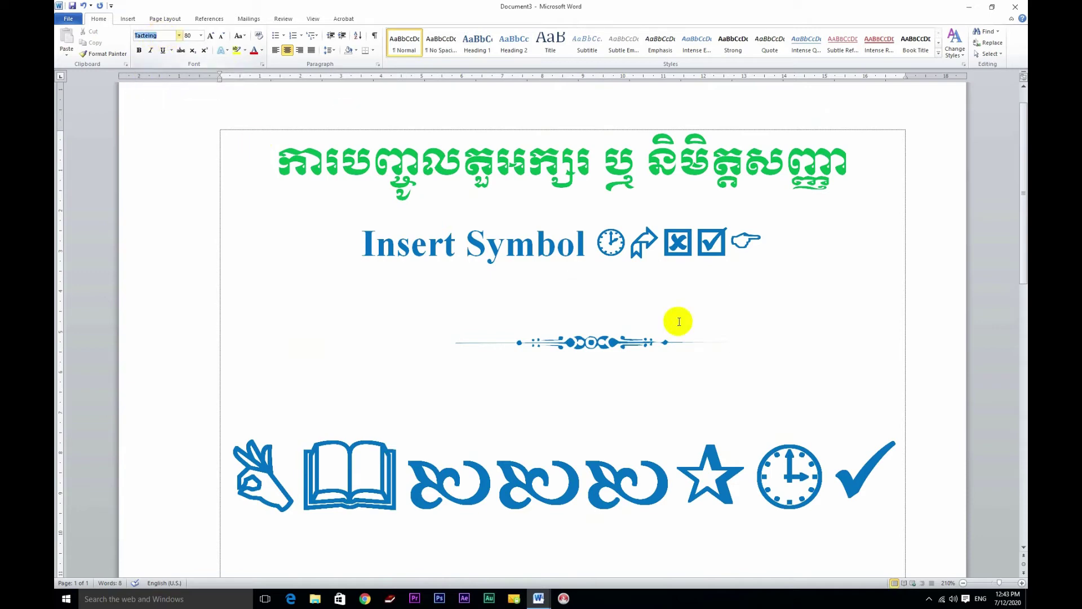
# Step: Extend the divider to three Tacteing ornaments and add a fourth on a centred line below
pyautogui.click(147, 34)
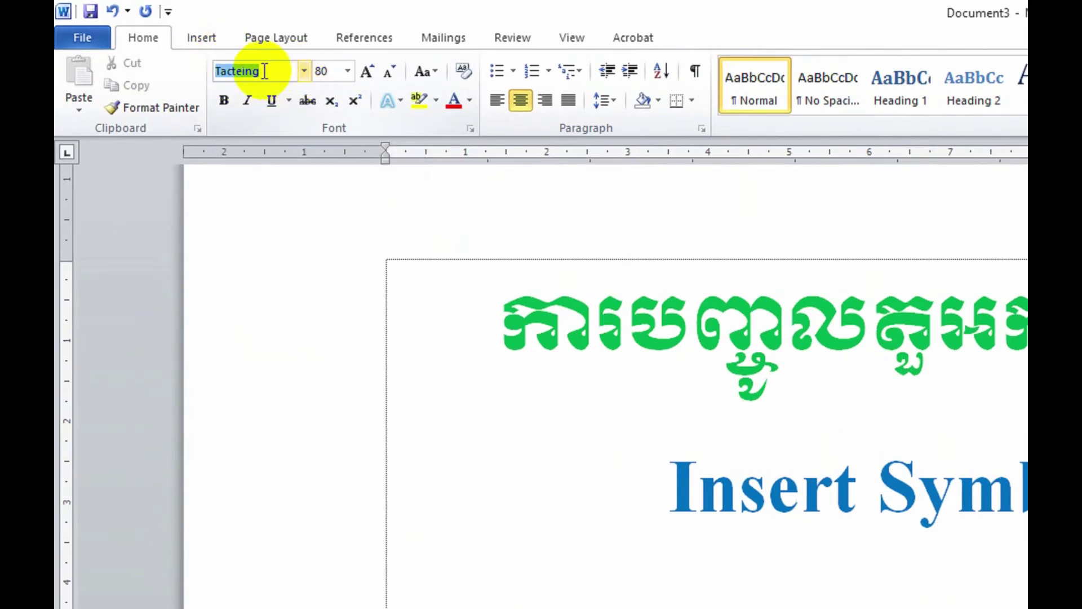
pyautogui.click(264, 71)
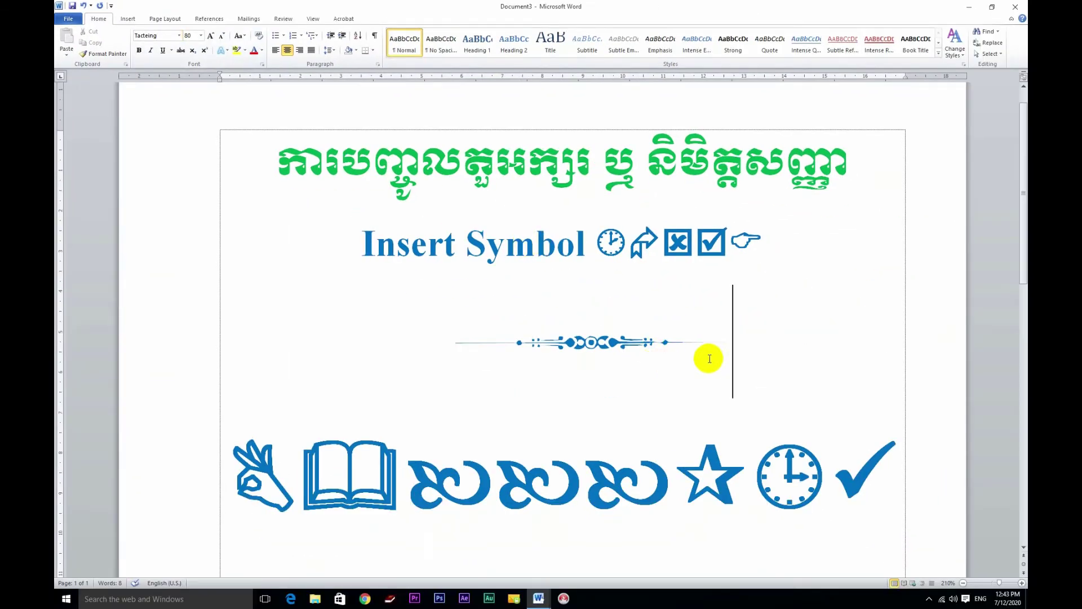
pyautogui.write('ab')
pyautogui.press('Return')
pyautogui.write('c')
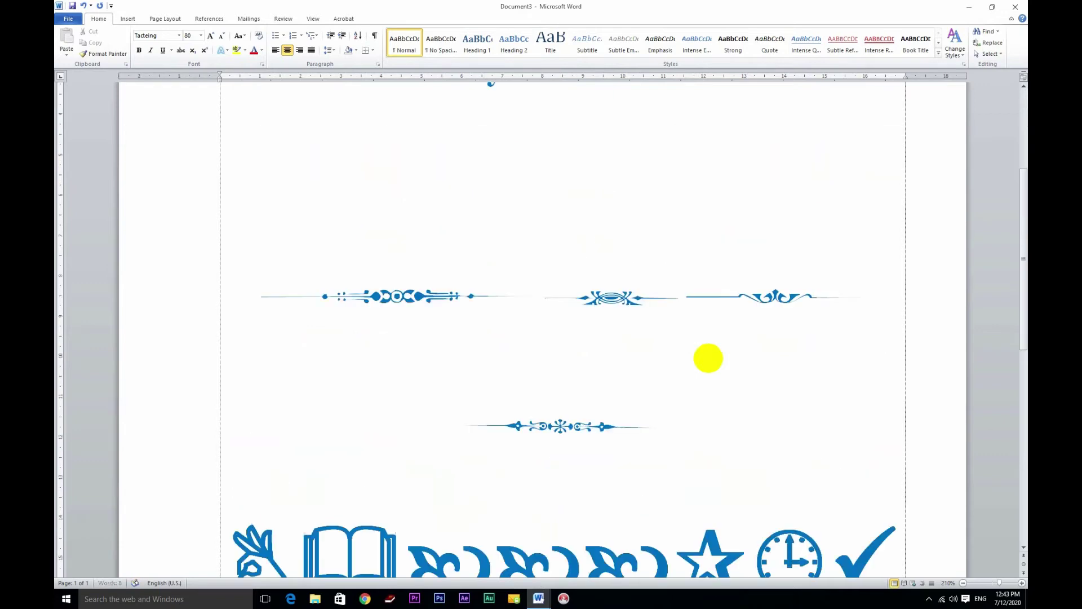
# Step: Place the insertion point between the first and second ornaments
pyautogui.moveTo(660, 426); pyautogui.dragTo(390, 330)
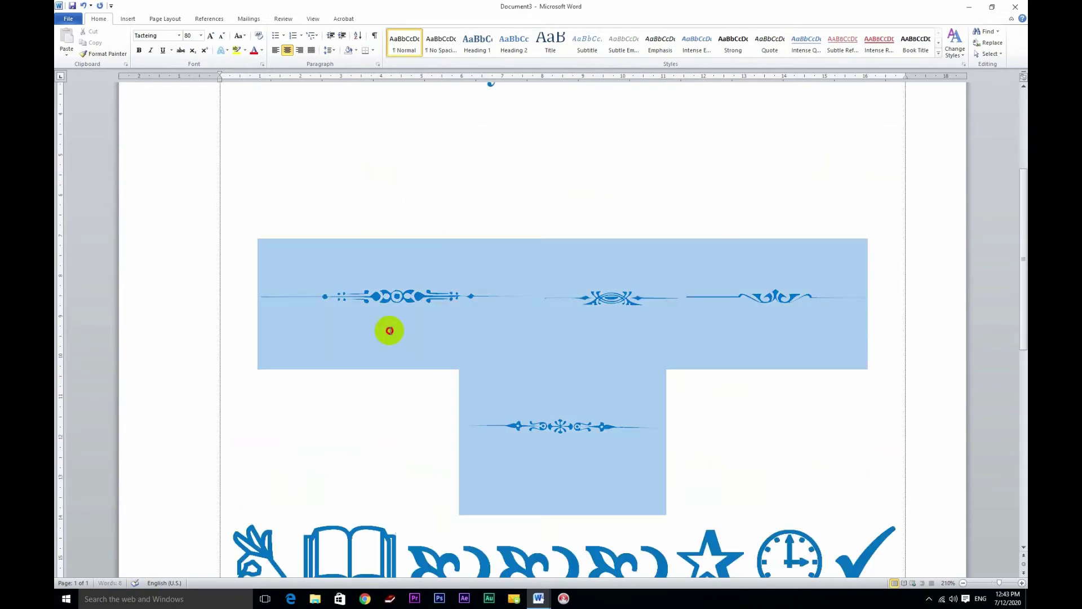
pyautogui.click(637, 363)
pyautogui.scroll(2, 637, 363)
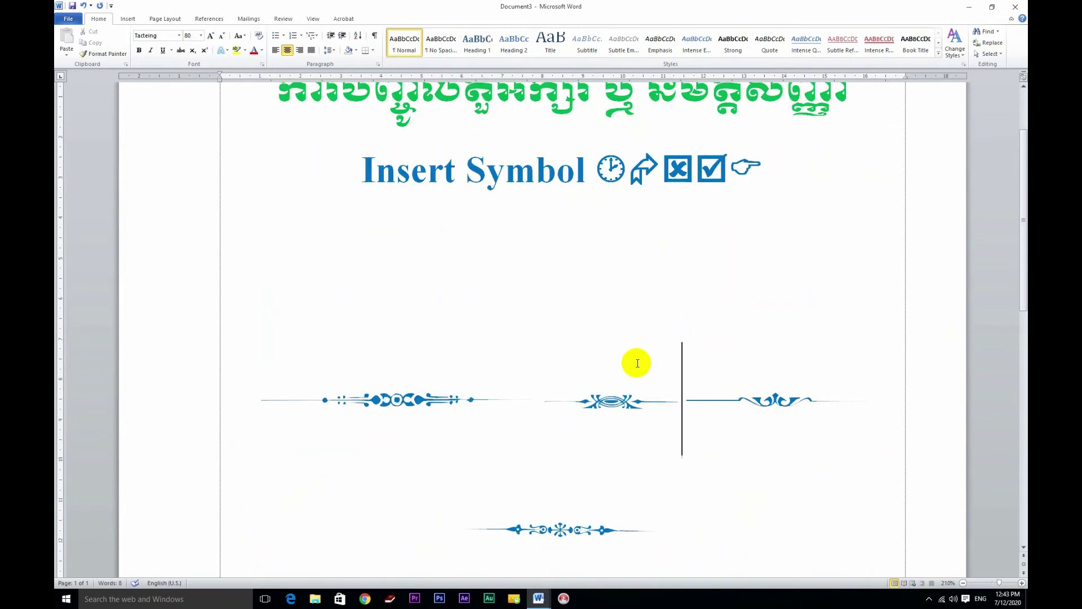
pyautogui.click(548, 395)
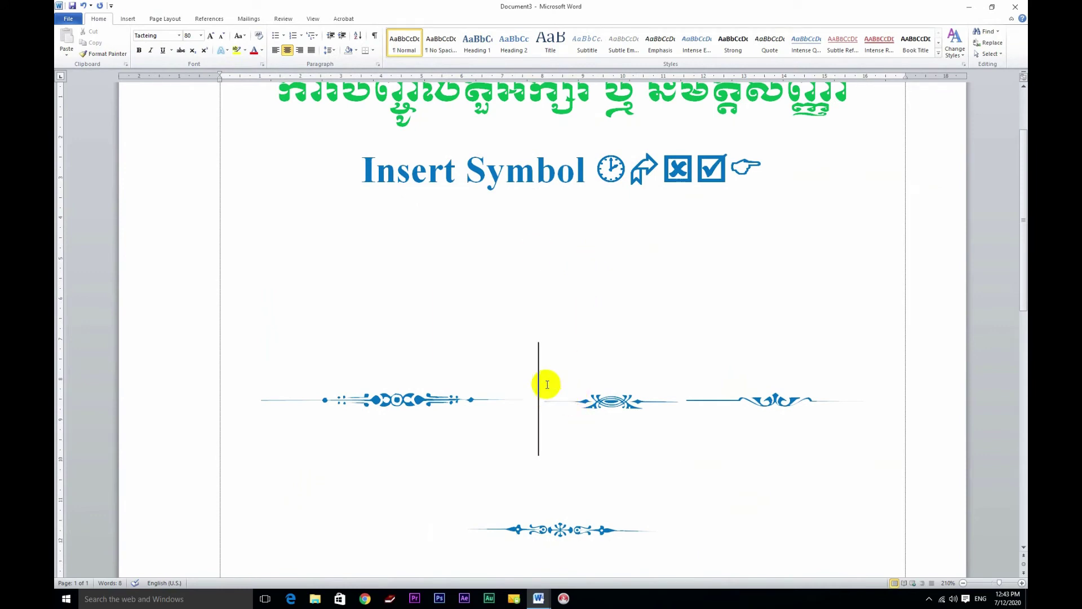
# Step: Insert the Tacteing Ampersand and Apostrophe glyphs from More Symbols as a two-part flourish
pyautogui.click(136, 22)
pyautogui.click(661, 44)
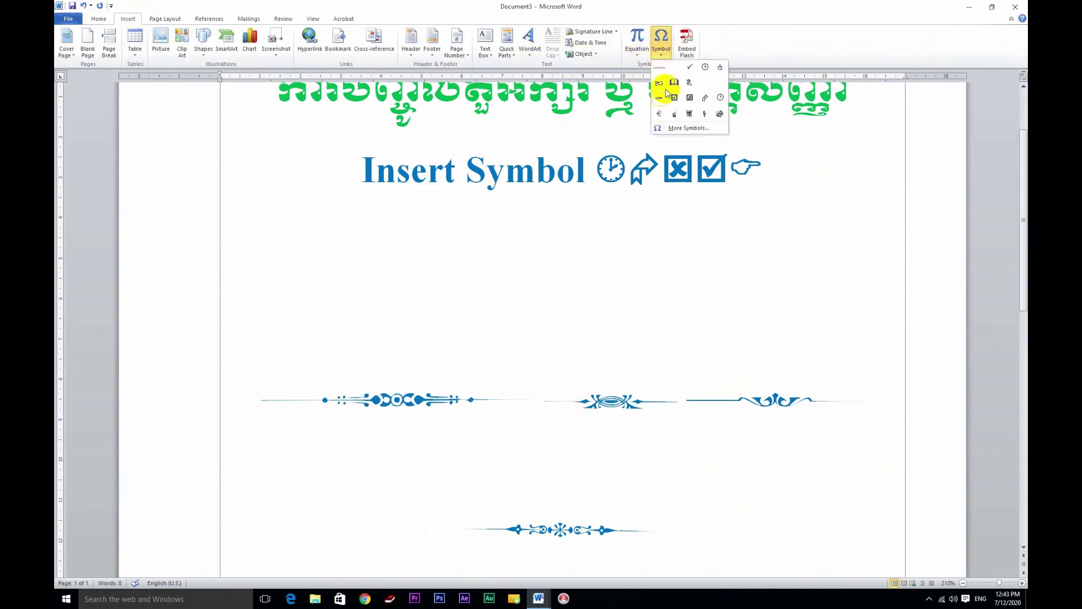
pyautogui.click(682, 129)
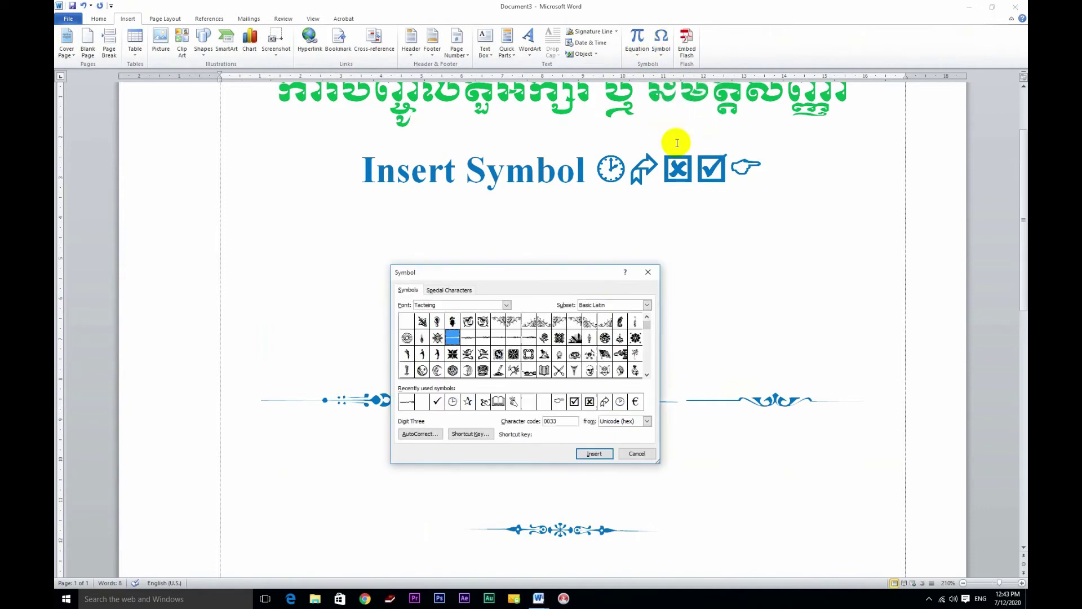
pyautogui.click(576, 338)
pyautogui.click(499, 320)
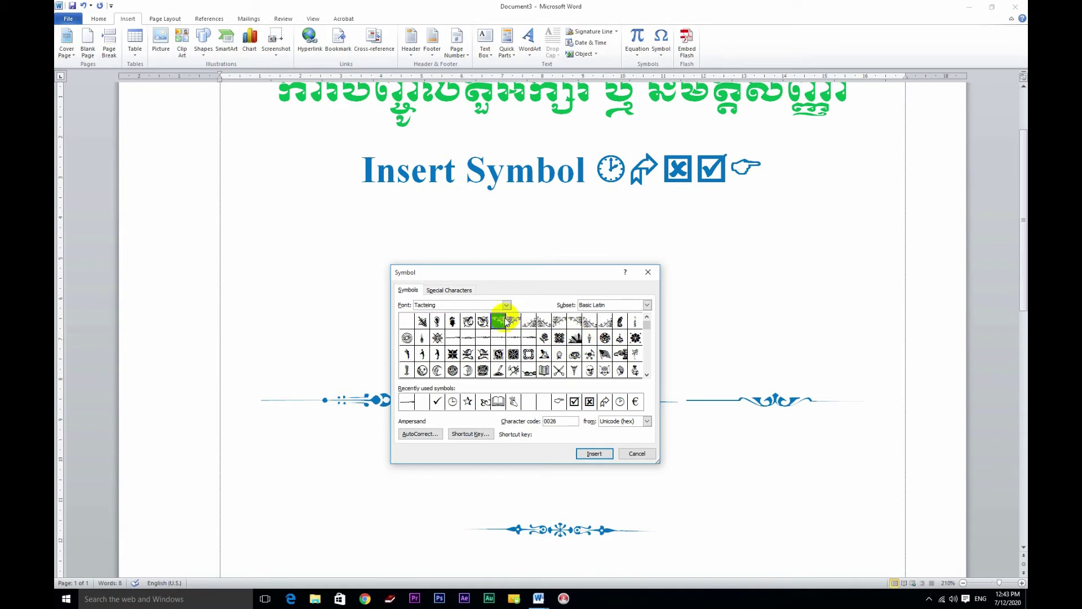
pyautogui.click(589, 453)
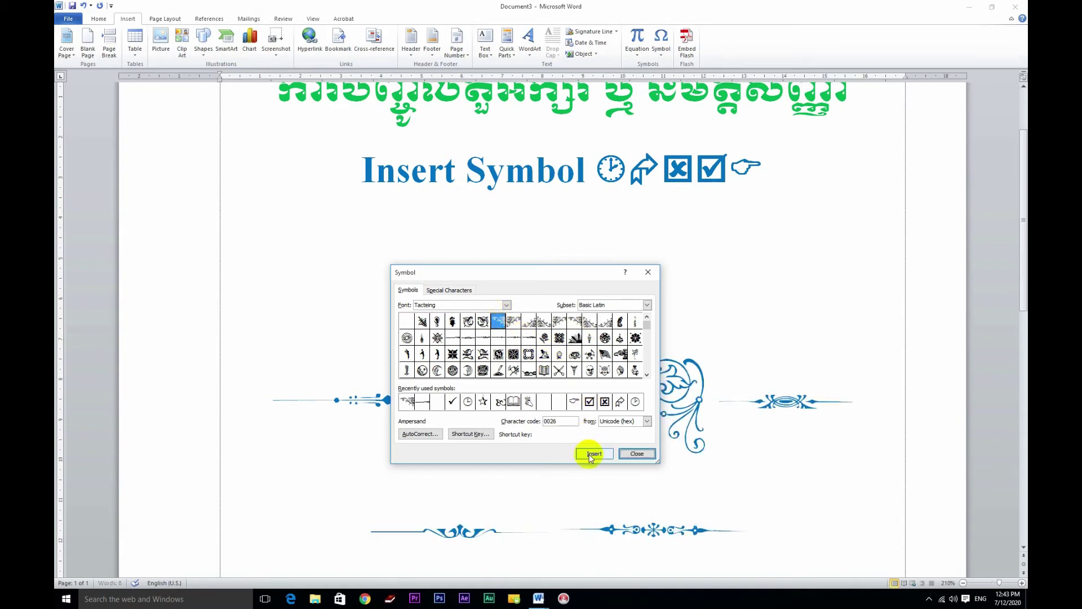
pyautogui.click(516, 325)
pyautogui.click(595, 453)
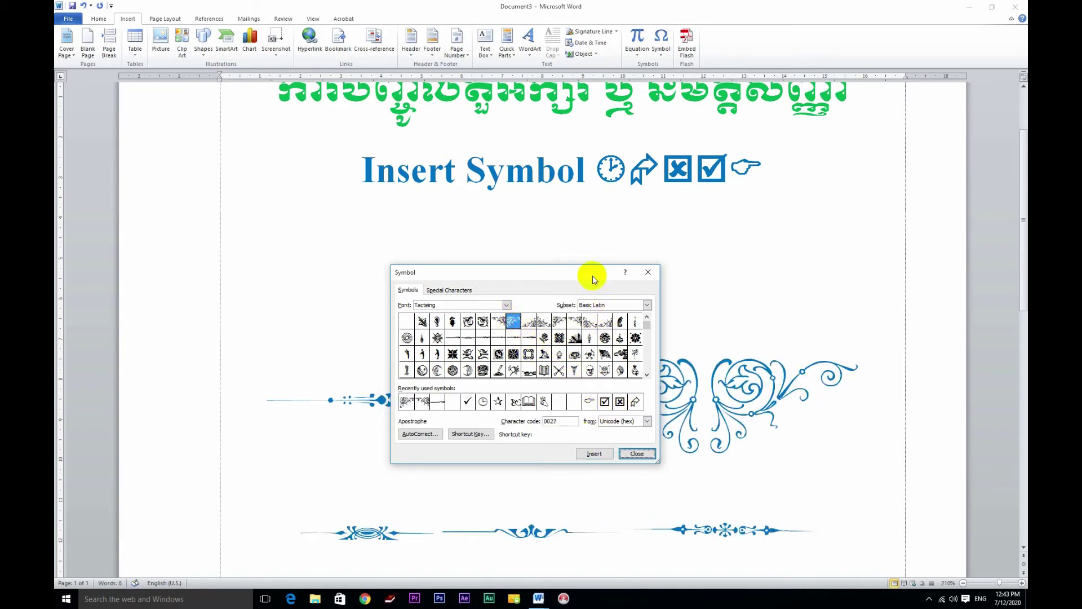
# Step: Insert the blue flower ornament glyph and close the Symbol dialog
pyautogui.moveTo(593, 279); pyautogui.dragTo(871, 133)
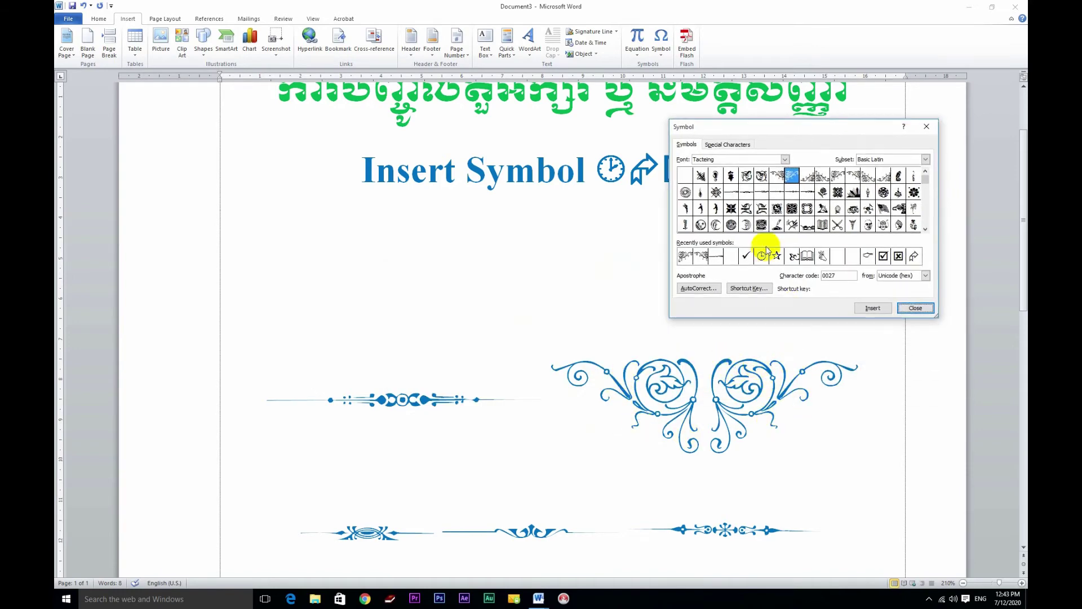
pyautogui.click(914, 192)
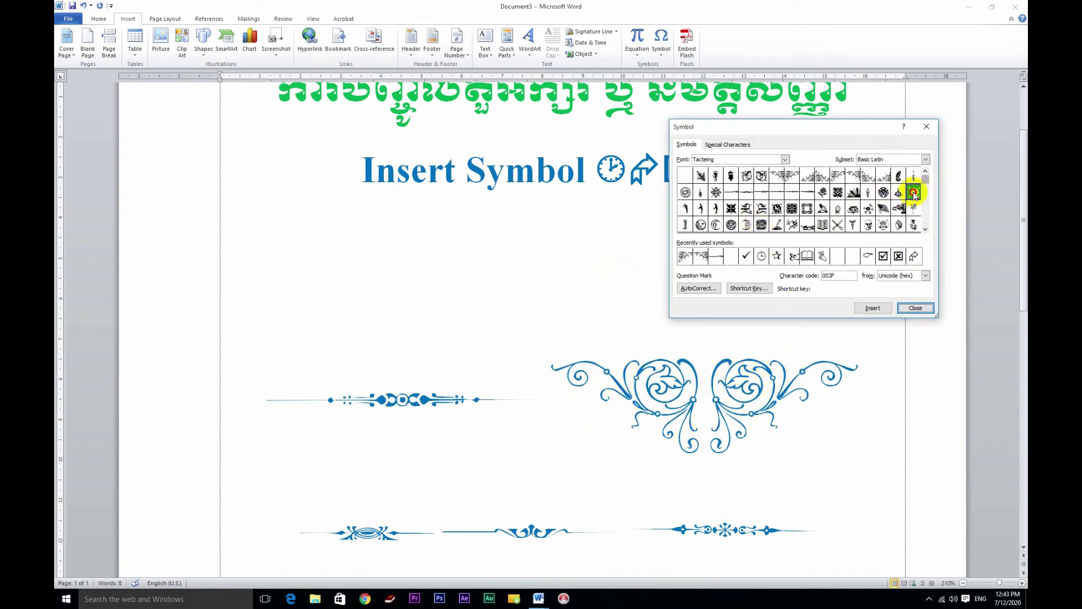
pyautogui.click(872, 307)
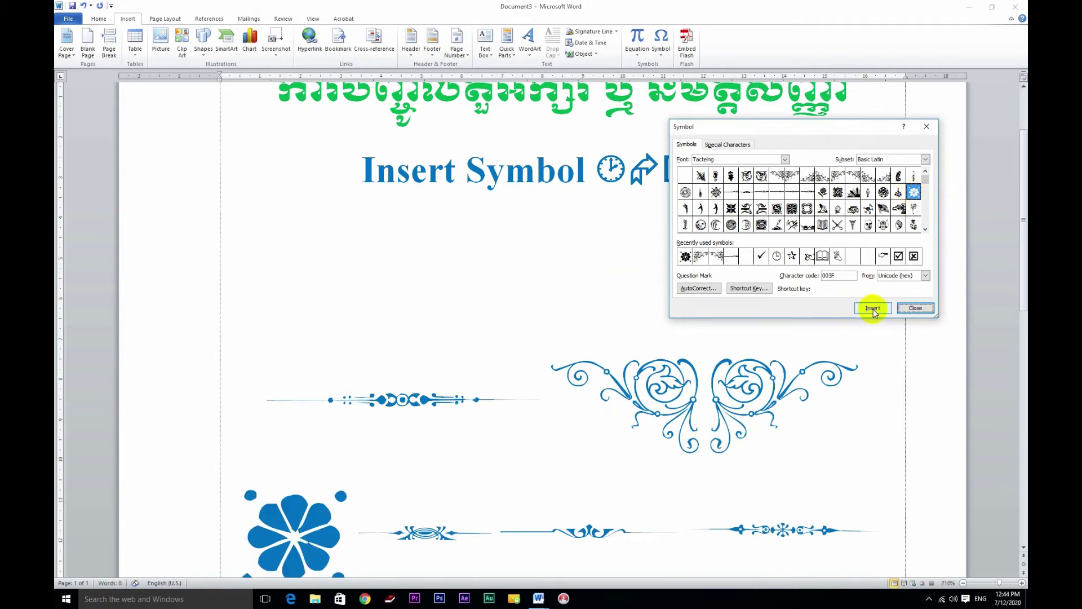
pyautogui.scroll(-2, 631, 374)
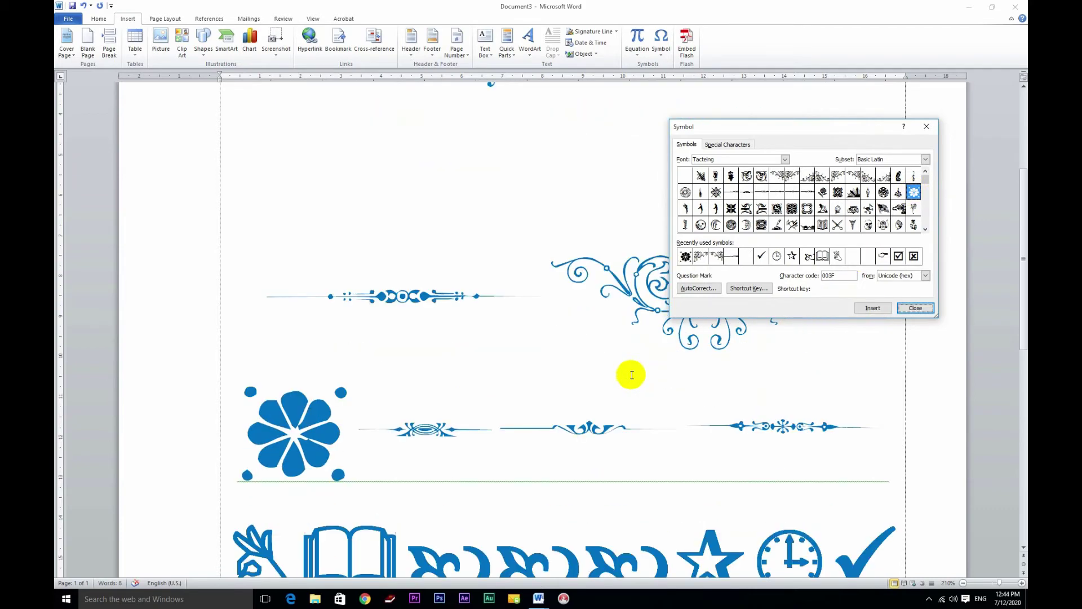
pyautogui.click(916, 308)
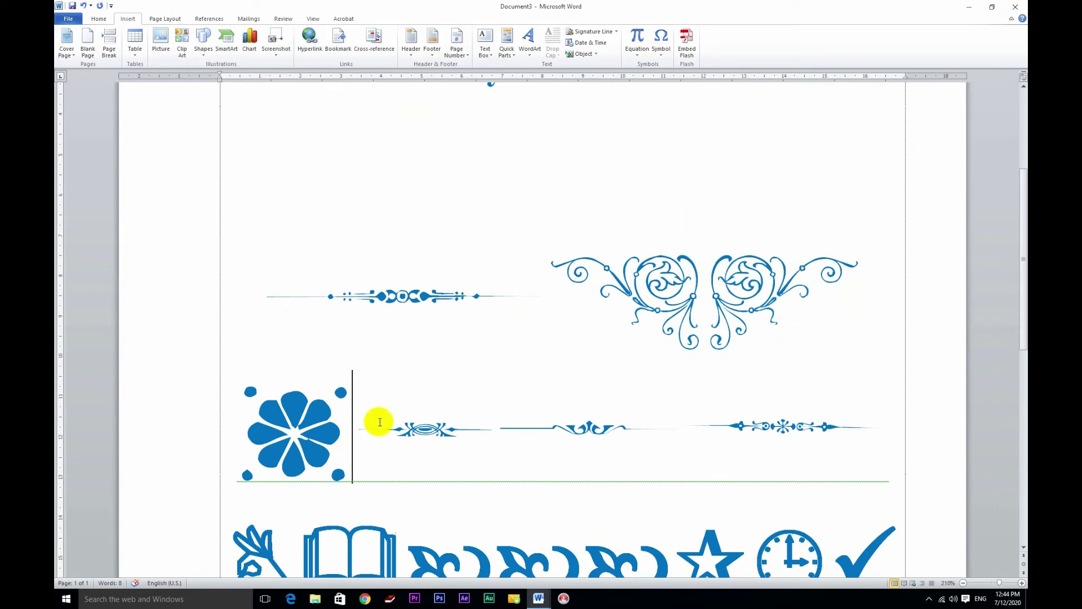
# Step: Confirm the font is Limon R1 at 80 pt and reopen the recently used symbols list
pyautogui.click(99, 18)
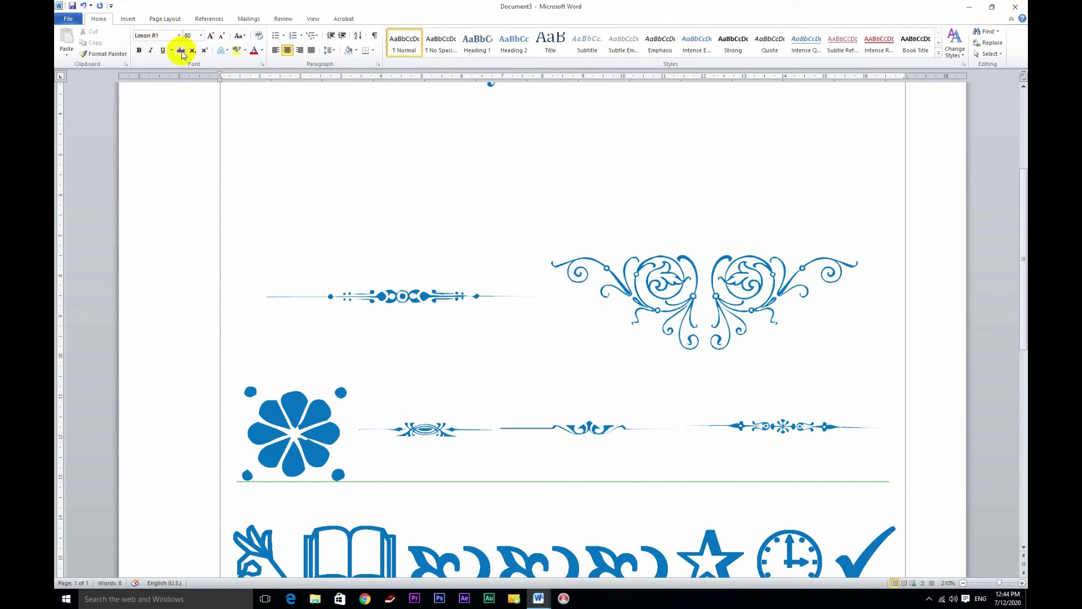
pyautogui.click(129, 20)
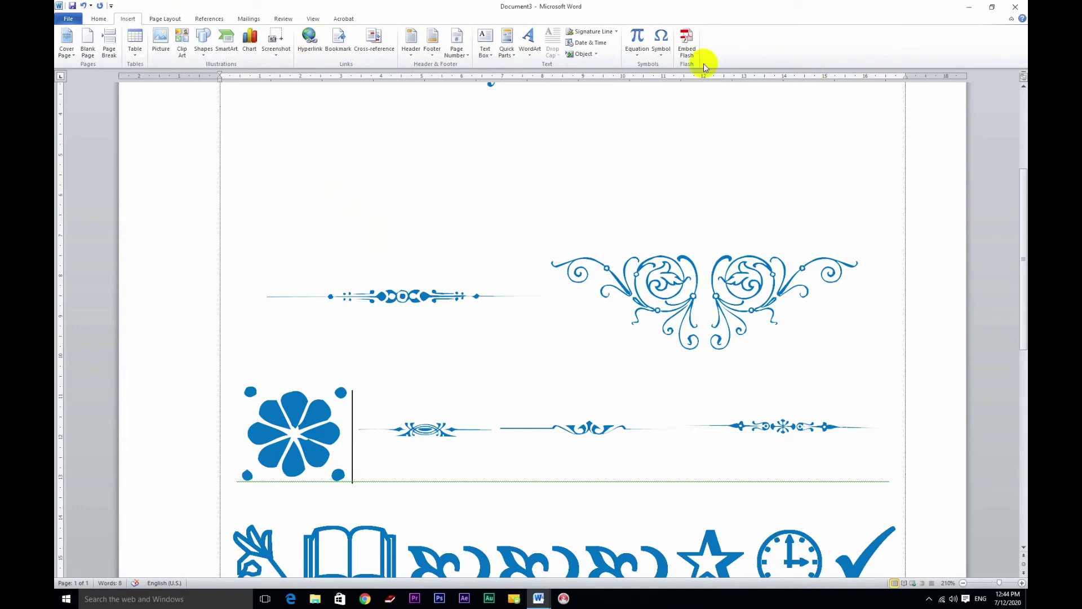
pyautogui.click(661, 50)
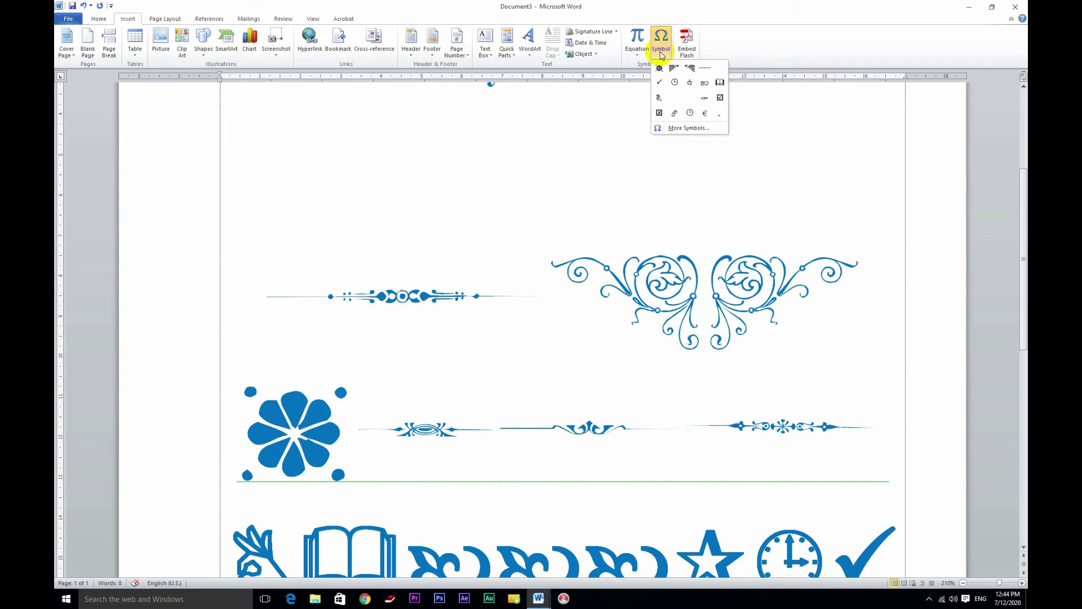
# Step: Open More Symbols and set the Symbol dialog's font to Limon R1 to show Khmer characters
pyautogui.click(687, 128)
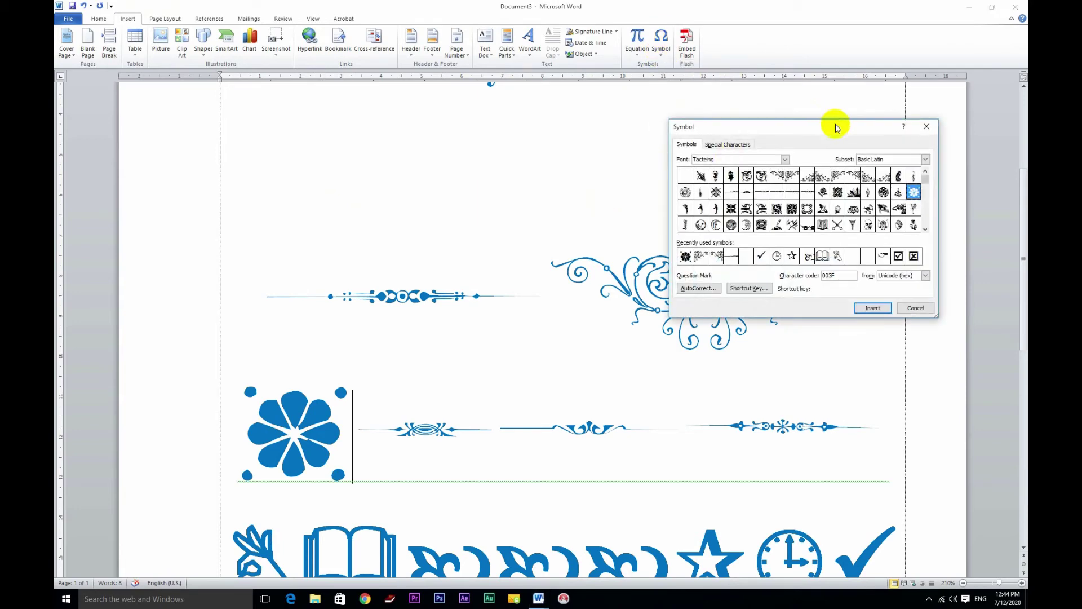
pyautogui.moveTo(839, 128)
pyautogui.mouseDown()
pyautogui.moveTo(695, 187)
pyautogui.moveTo(600, 255)
pyautogui.mouseUp()
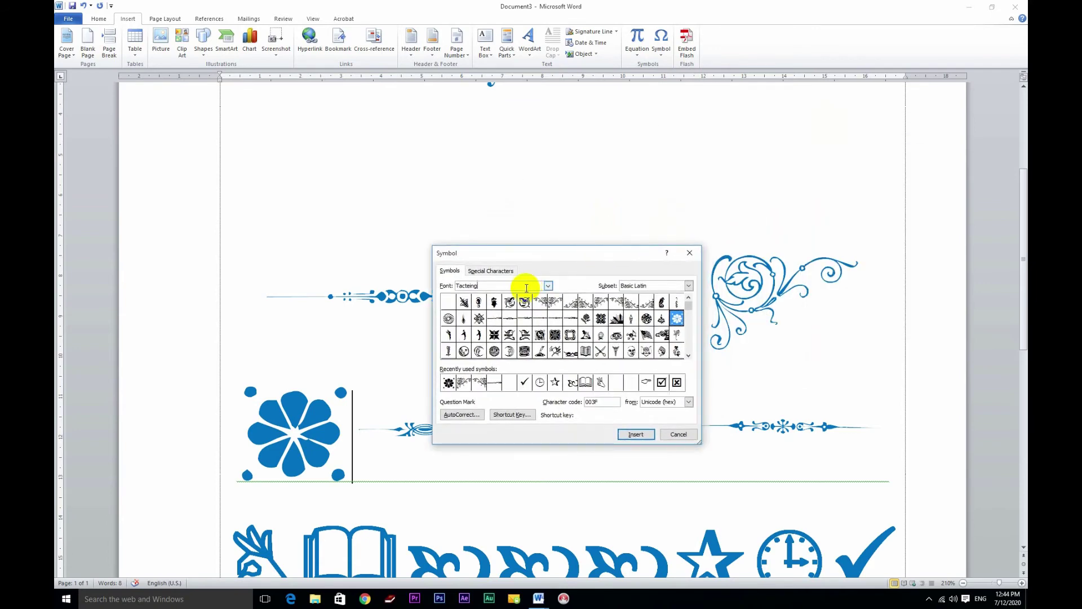
pyautogui.moveTo(527, 288); pyautogui.dragTo(414, 276)
pyautogui.write('limon')
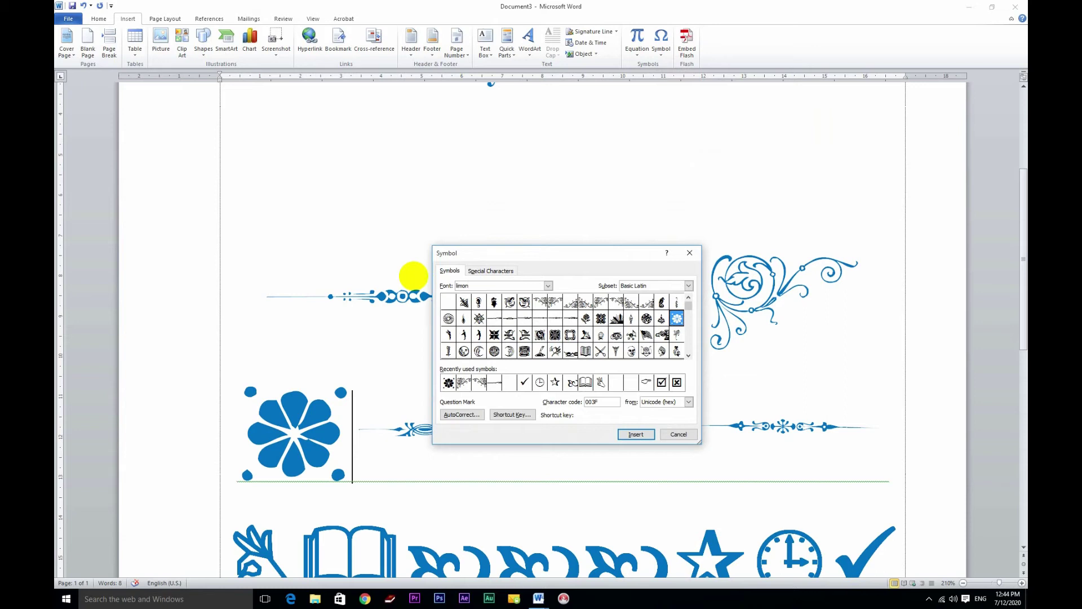
pyautogui.press('Return')
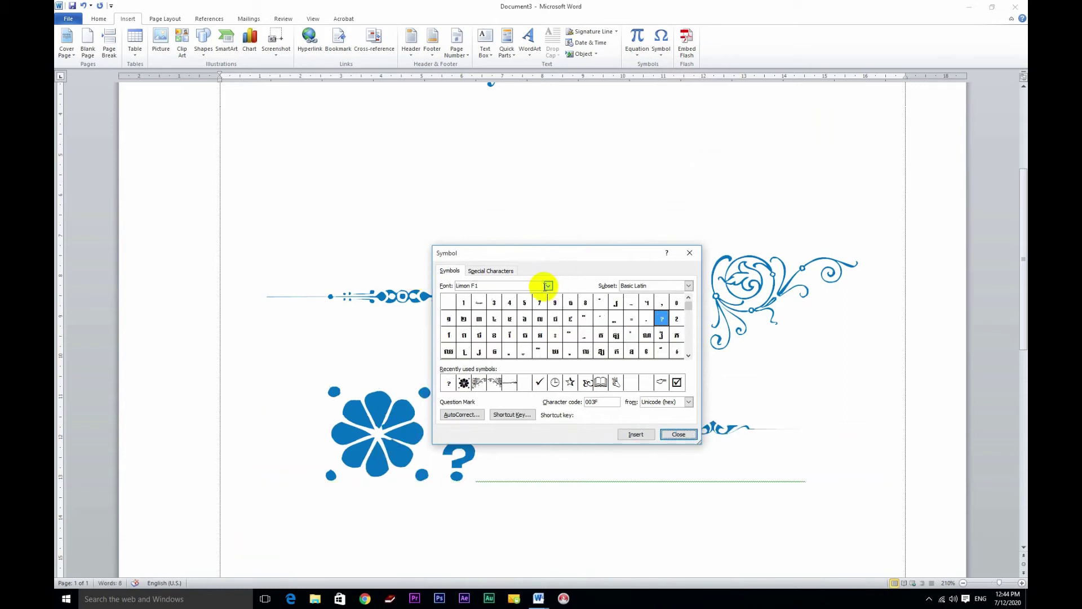
pyautogui.click(548, 285)
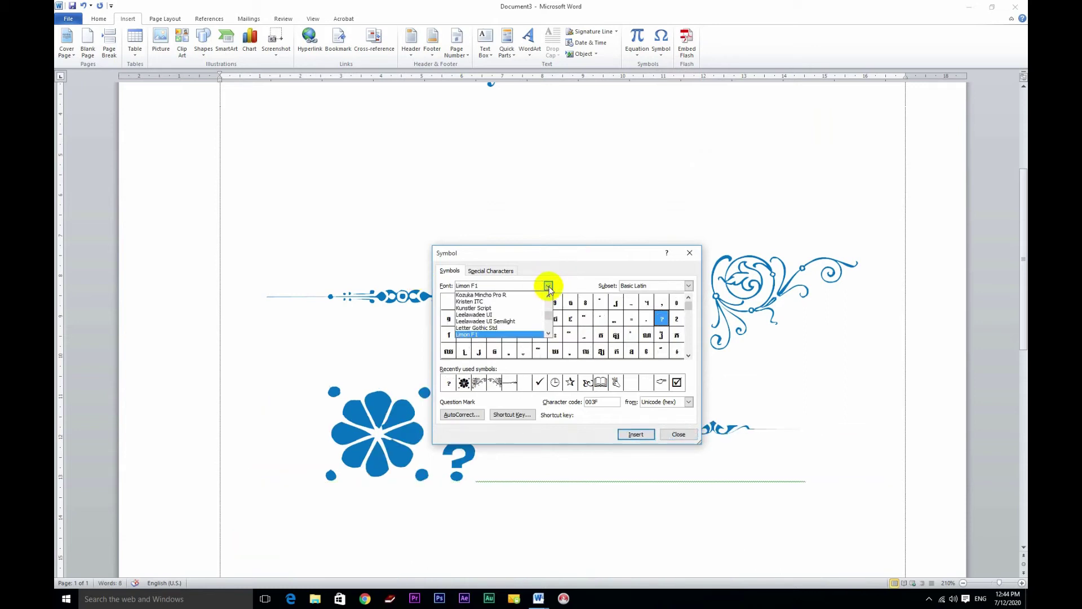
pyautogui.click(549, 333)
pyautogui.click(548, 333)
pyautogui.click(548, 334)
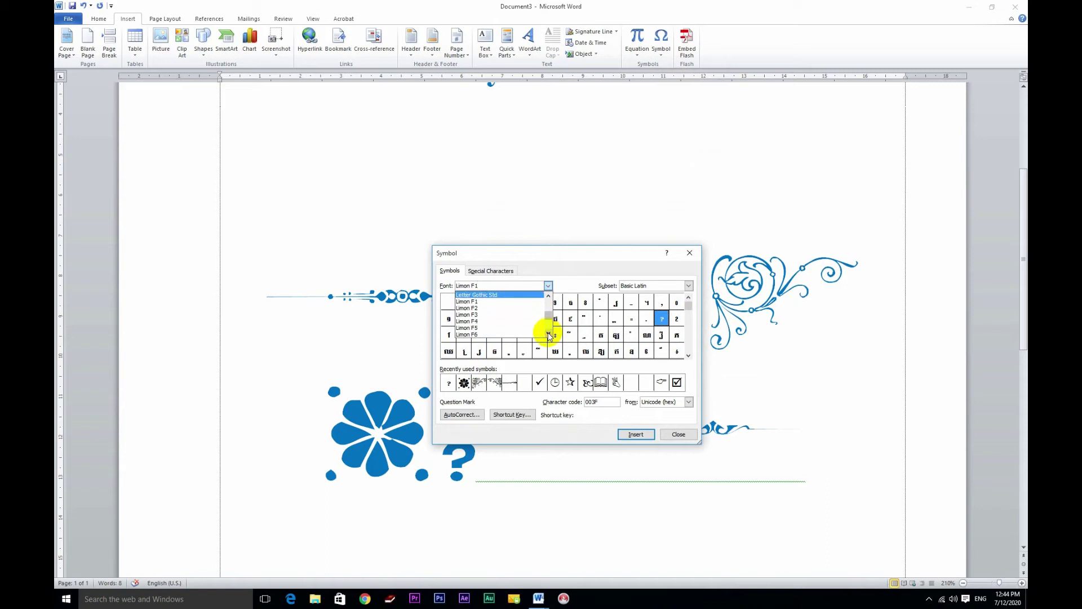
pyautogui.scroll(-1, 548, 334)
pyautogui.click(533, 329)
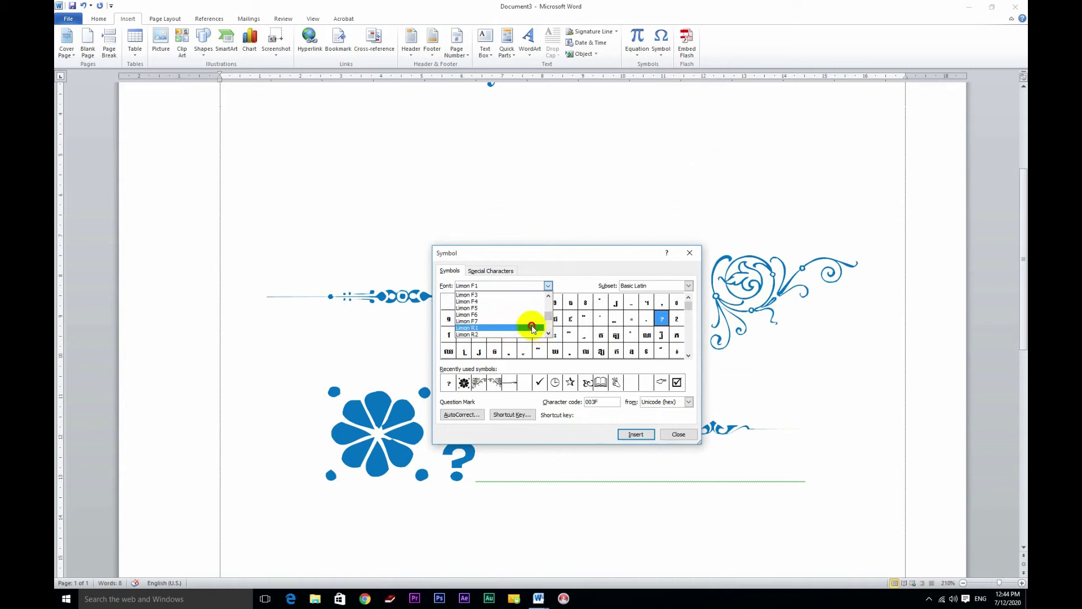
pyautogui.click(493, 287)
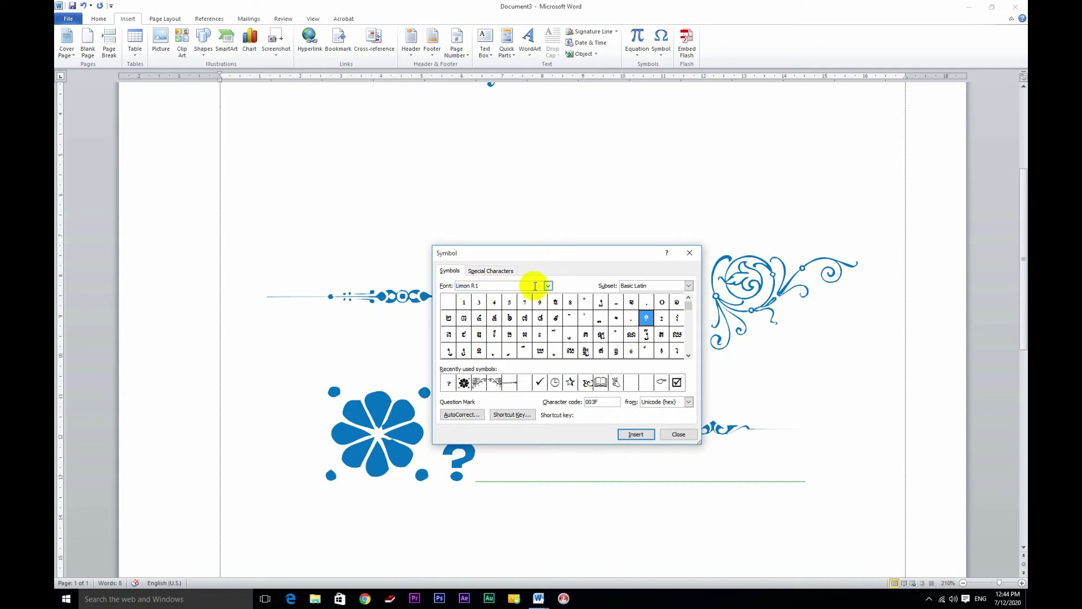
# Step: Scroll the Limon R1 grid to Latin-1 Supplement, insert a Khmer letter, and select the next one
pyautogui.click(689, 356)
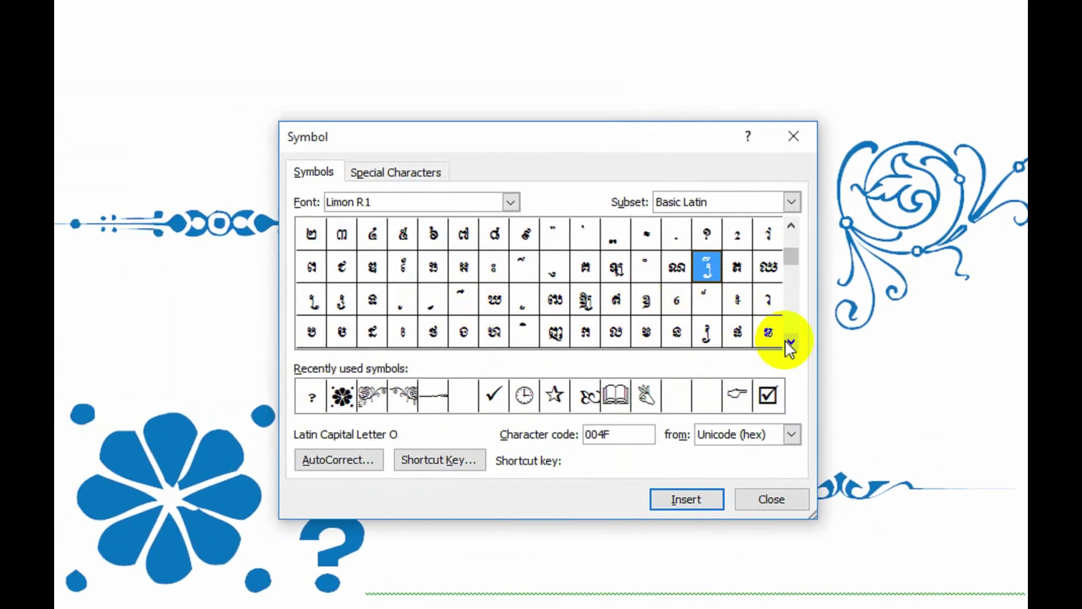
pyautogui.click(791, 343)
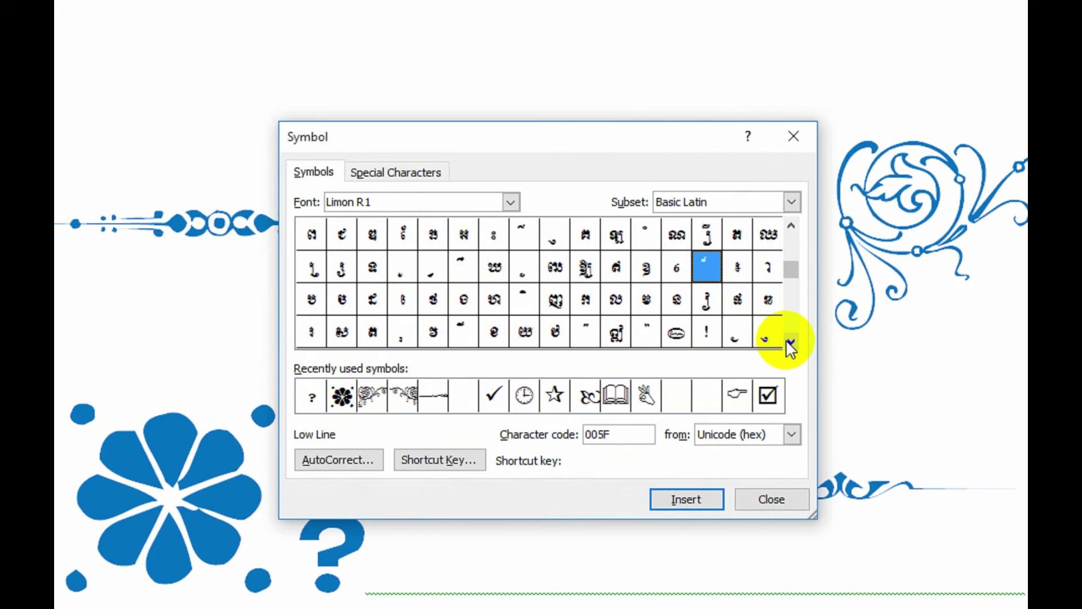
pyautogui.click(791, 342)
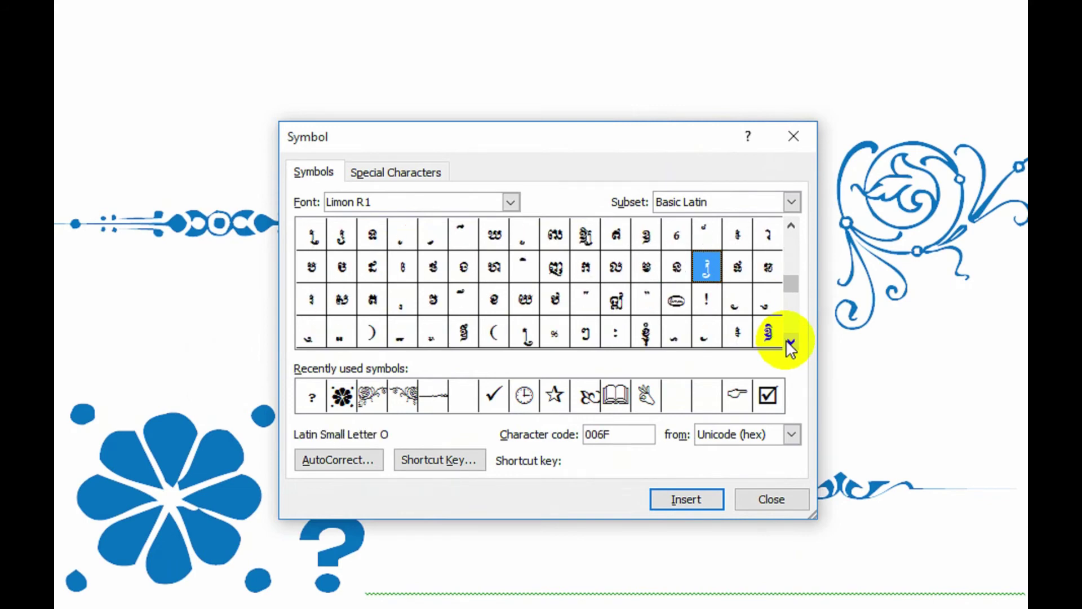
pyautogui.click(791, 342)
pyautogui.click(791, 343)
pyautogui.click(791, 343)
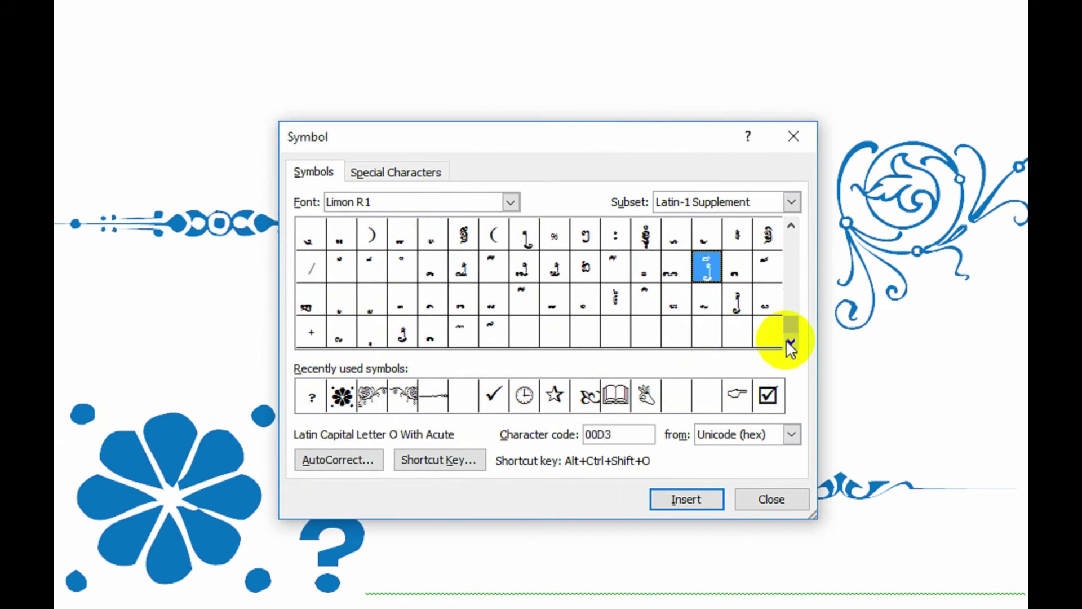
pyautogui.click(316, 302)
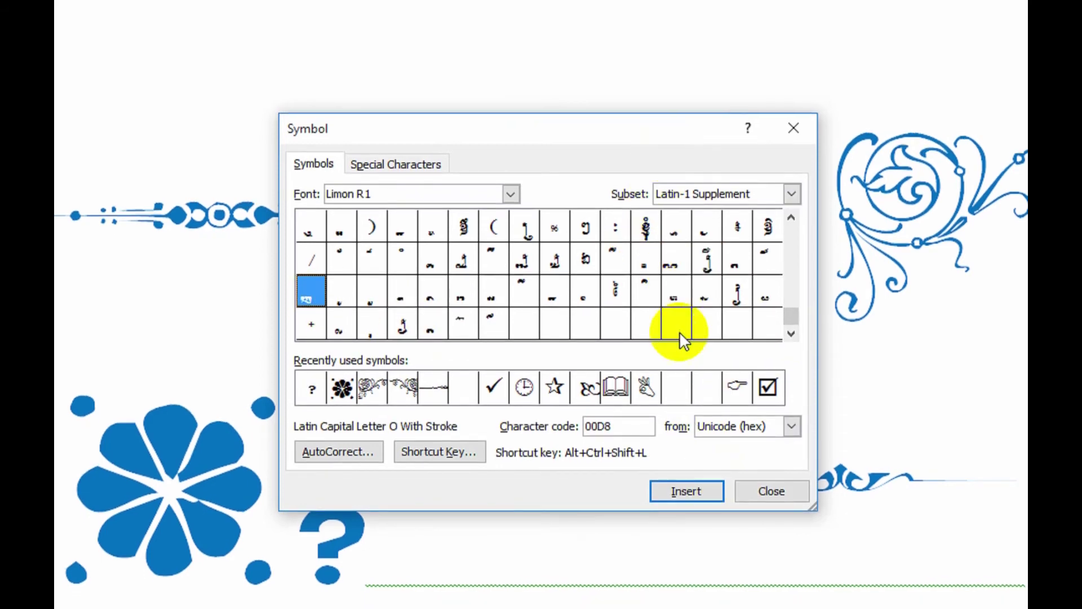
pyautogui.click(697, 465)
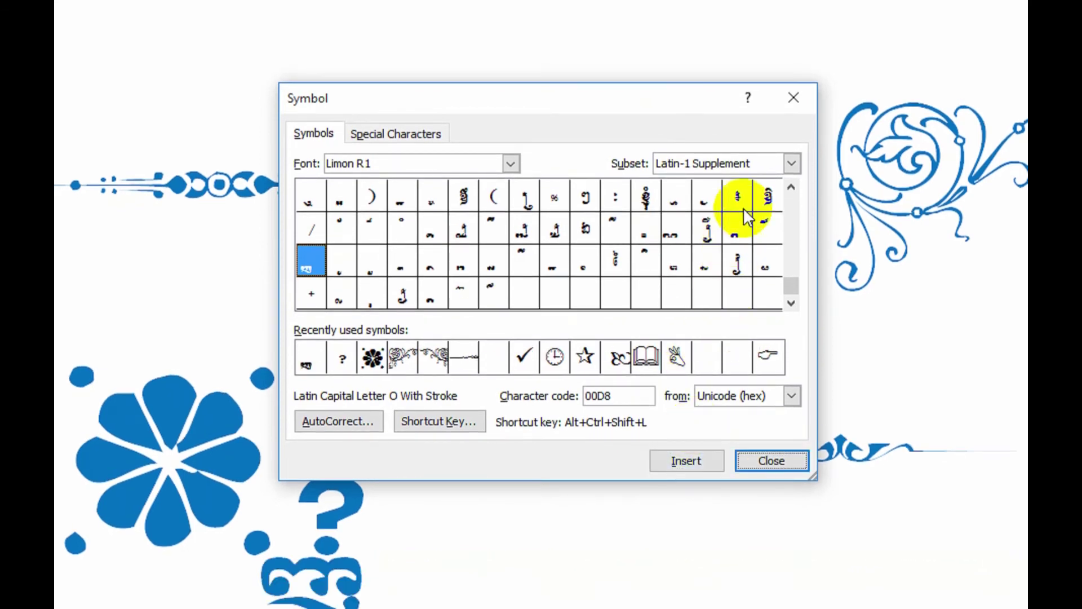
pyautogui.click(791, 188)
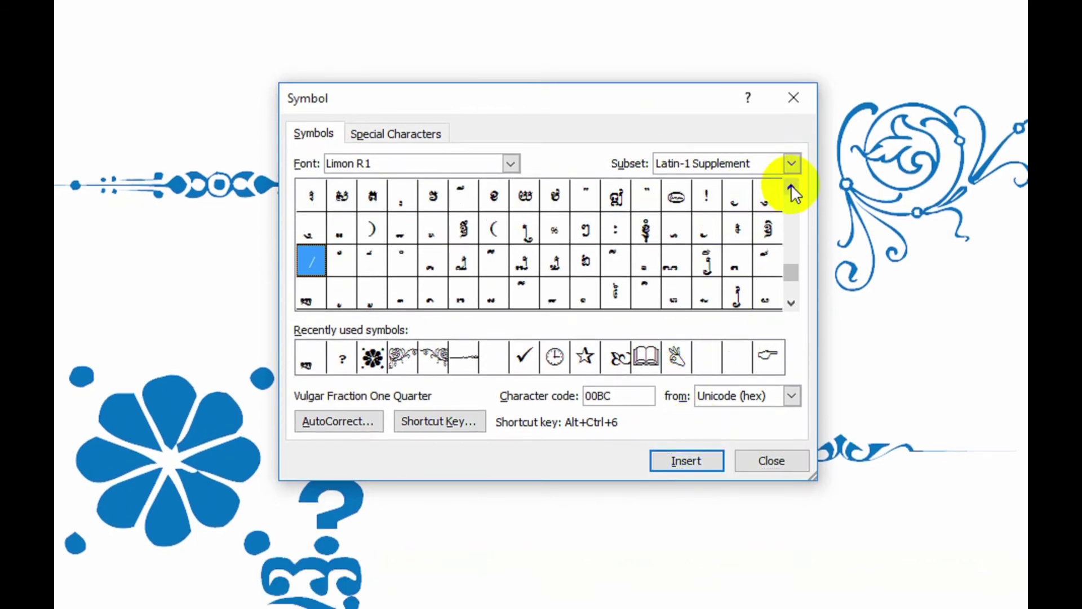
pyautogui.click(587, 230)
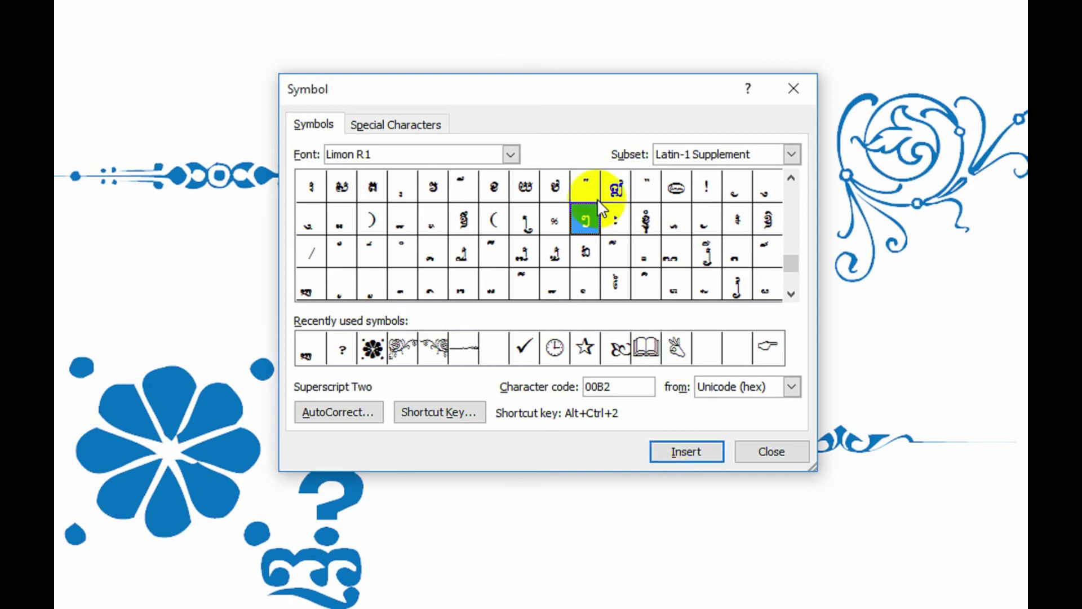
# Step: Insert two more Limon R1 Khmer letters after the first one
pyautogui.click(674, 453)
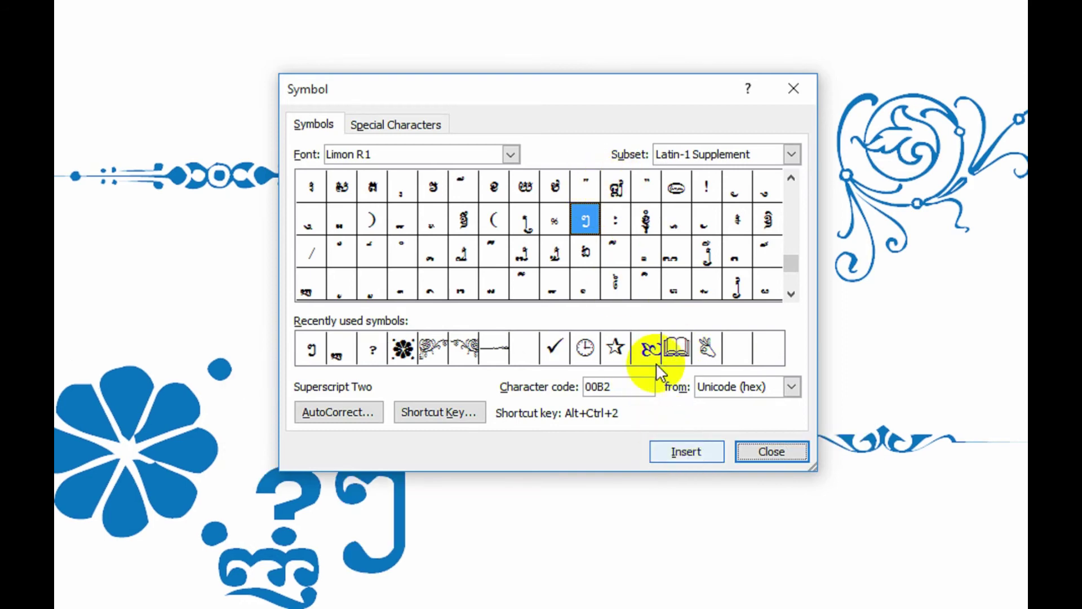
pyautogui.click(621, 185)
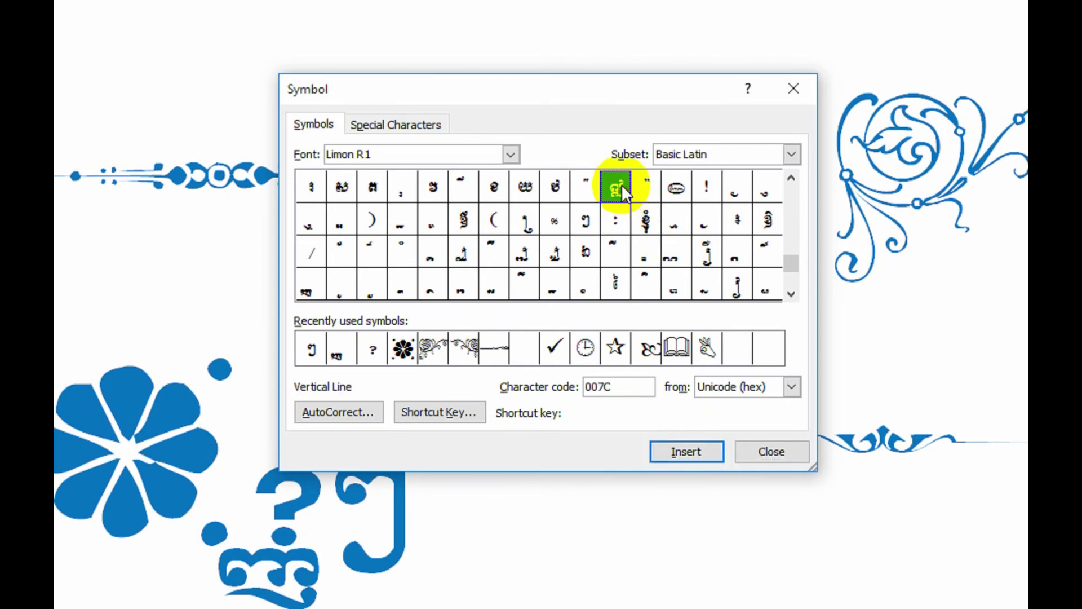
pyautogui.click(792, 177)
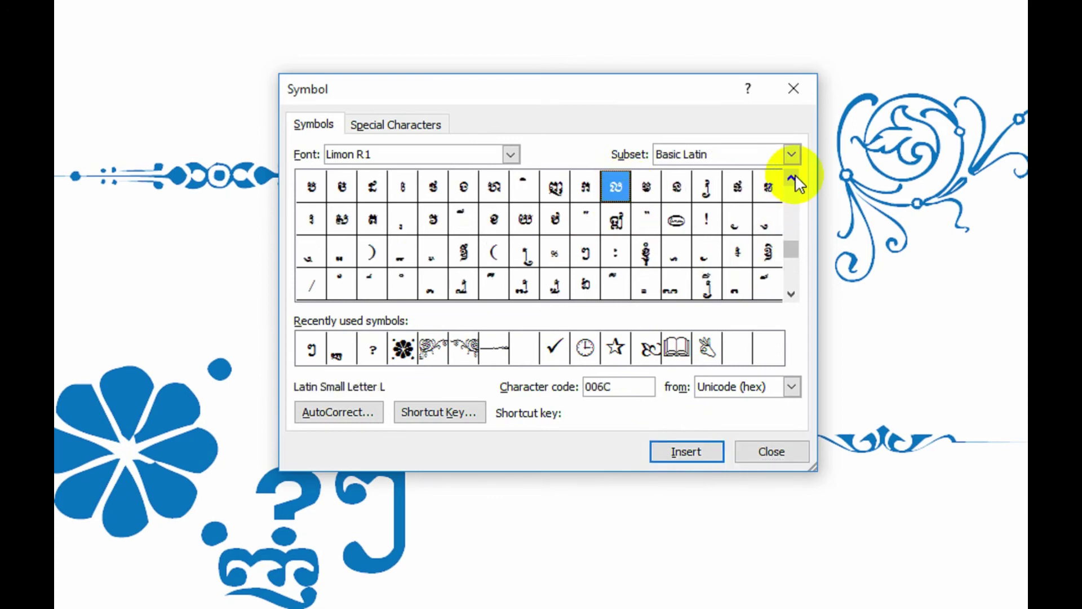
pyautogui.click(615, 217)
pyautogui.click(692, 453)
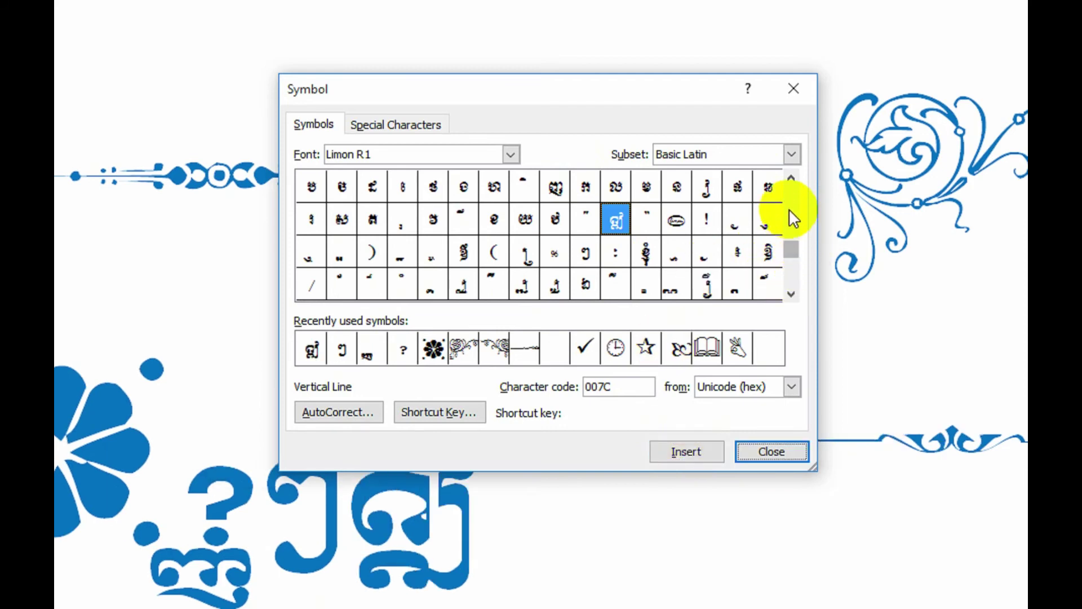
# Step: Insert the last Limon R1 Khmer letter and close the Symbol dialog
pyautogui.click(794, 179)
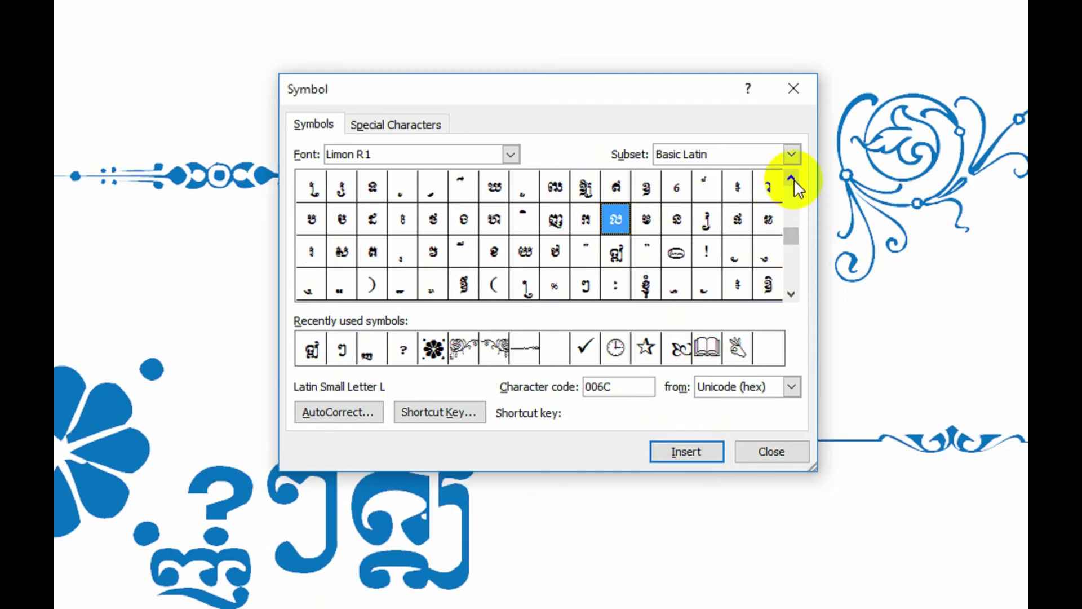
pyautogui.click(793, 179)
pyautogui.click(793, 179)
pyautogui.click(793, 179)
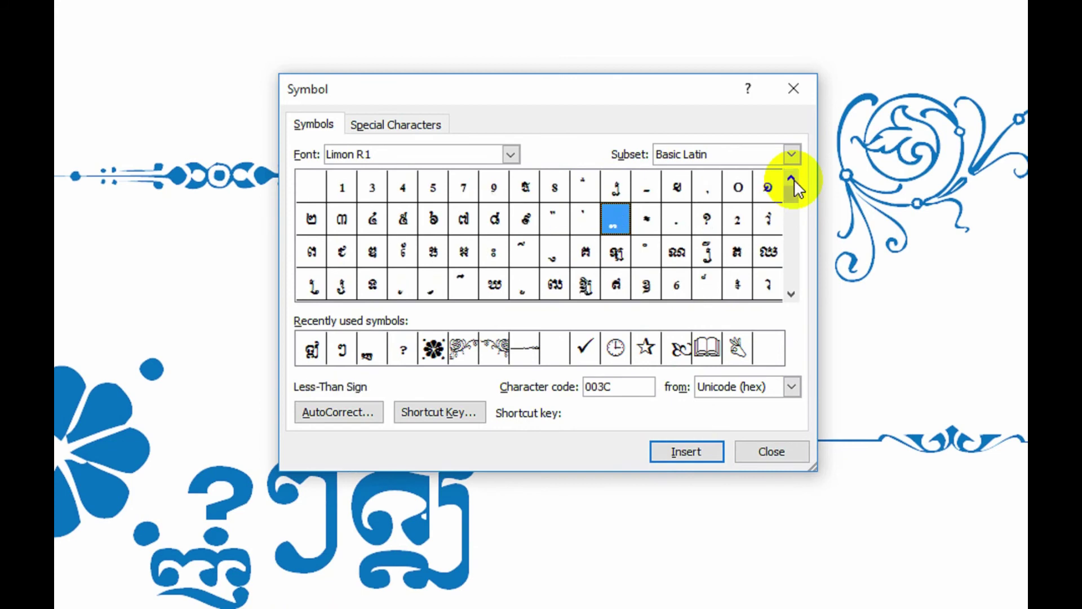
pyautogui.click(524, 197)
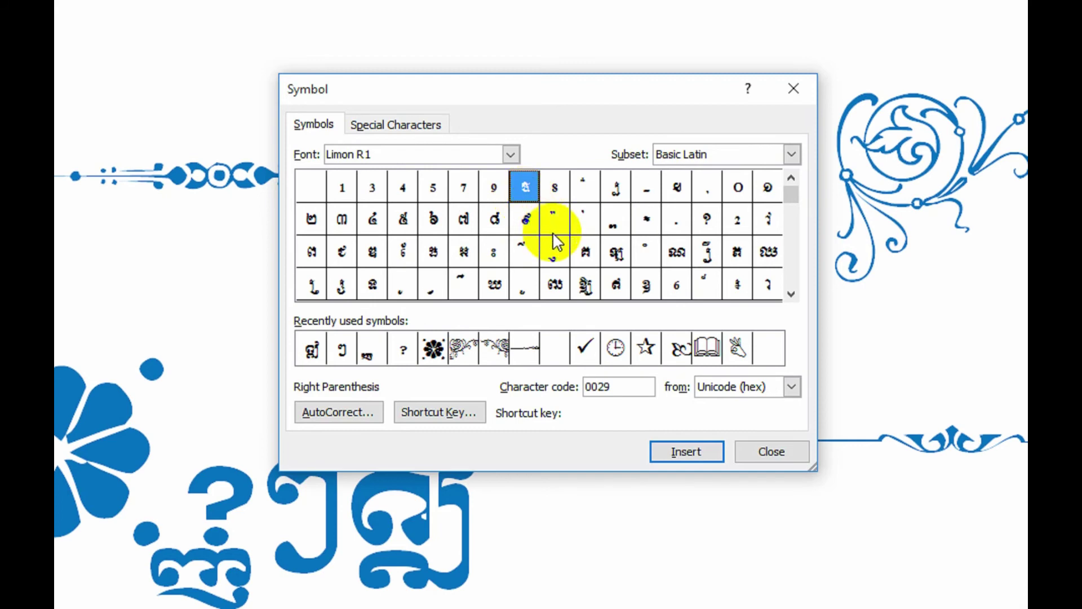
pyautogui.click(530, 198)
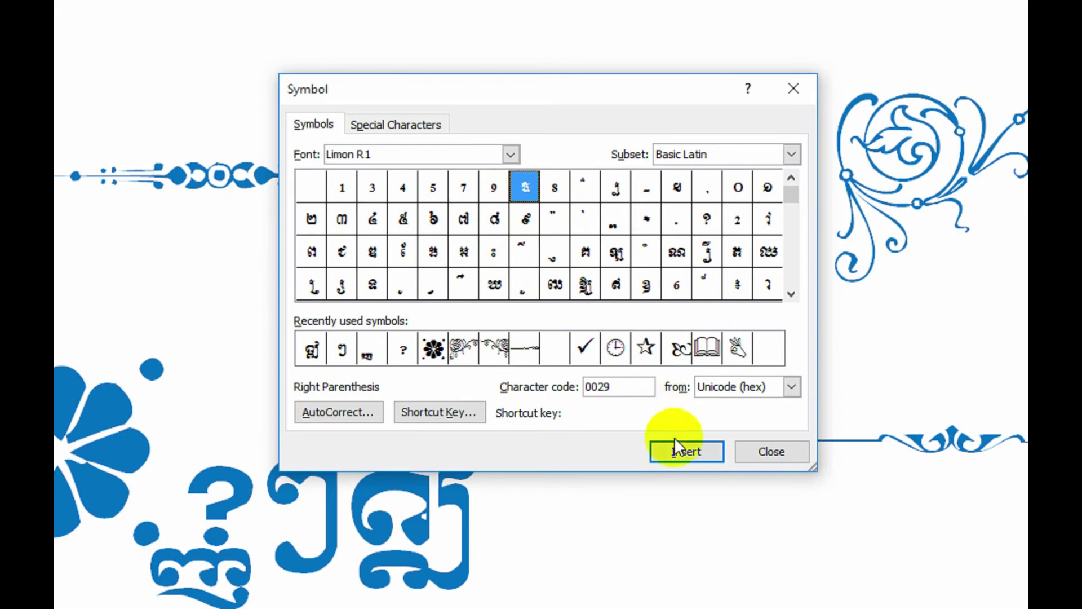
pyautogui.click(529, 188)
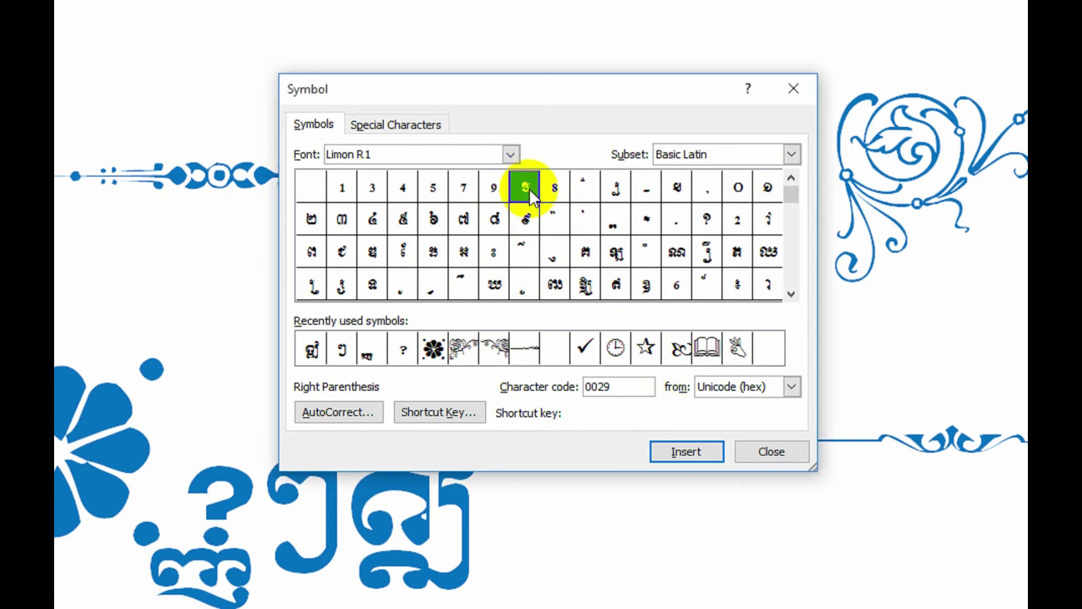
pyautogui.click(670, 454)
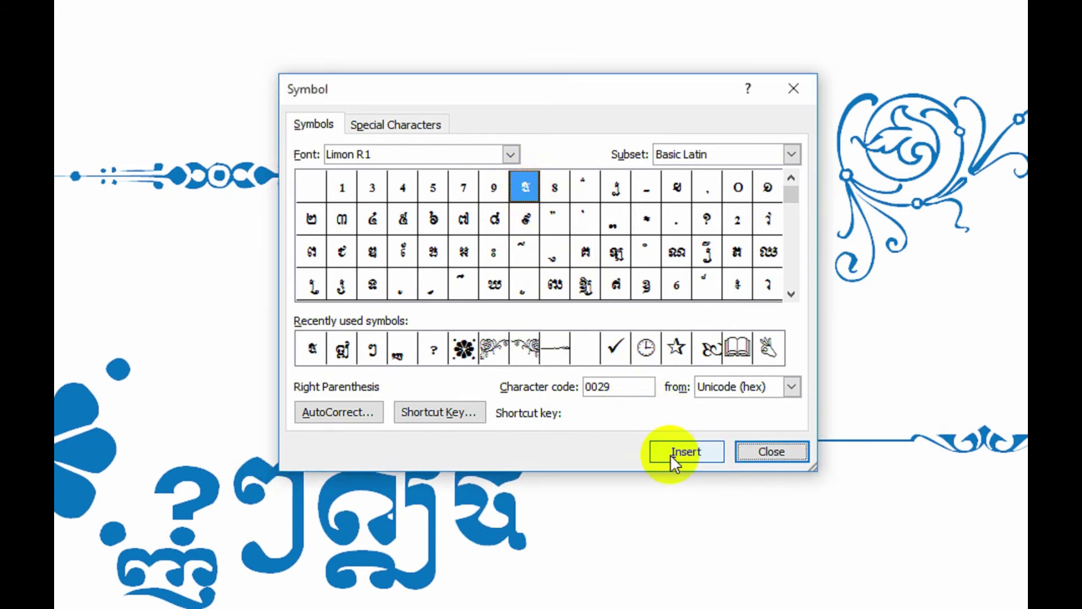
pyautogui.moveTo(658, 89); pyautogui.dragTo(774, 145)
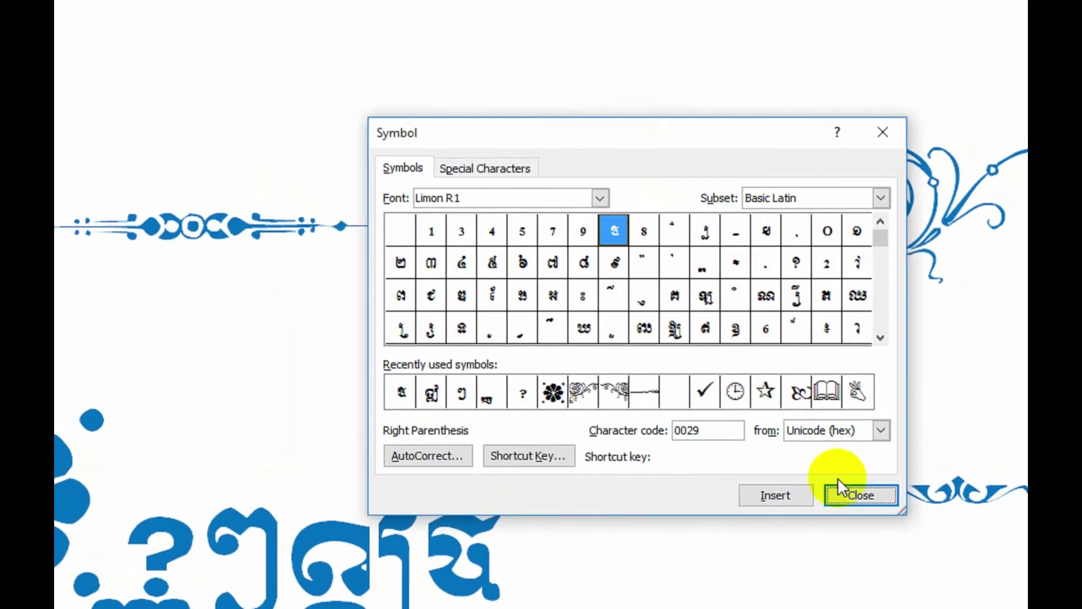
pyautogui.click(837, 479)
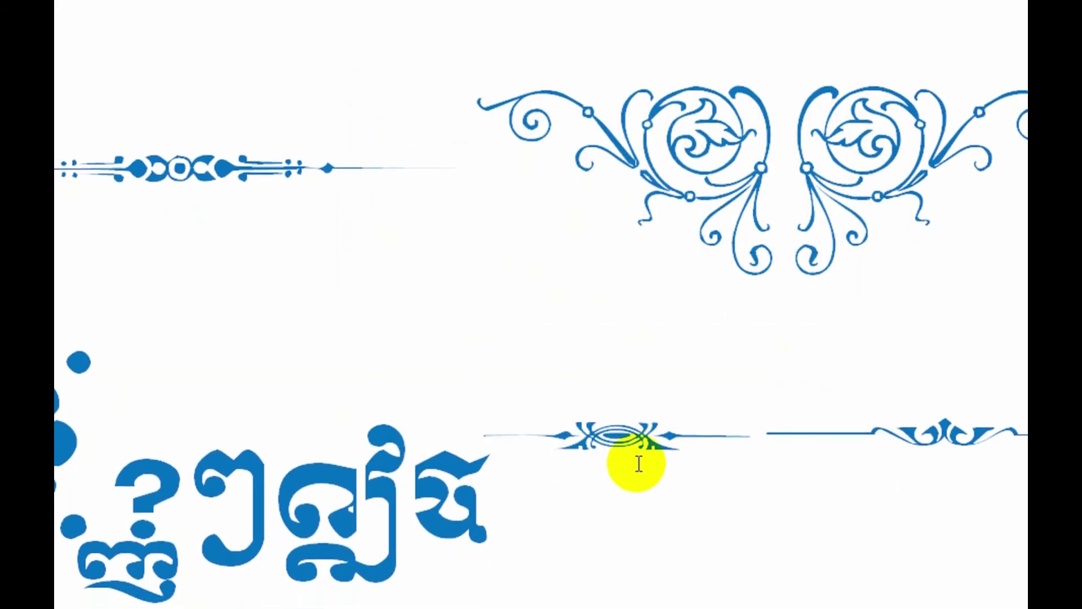